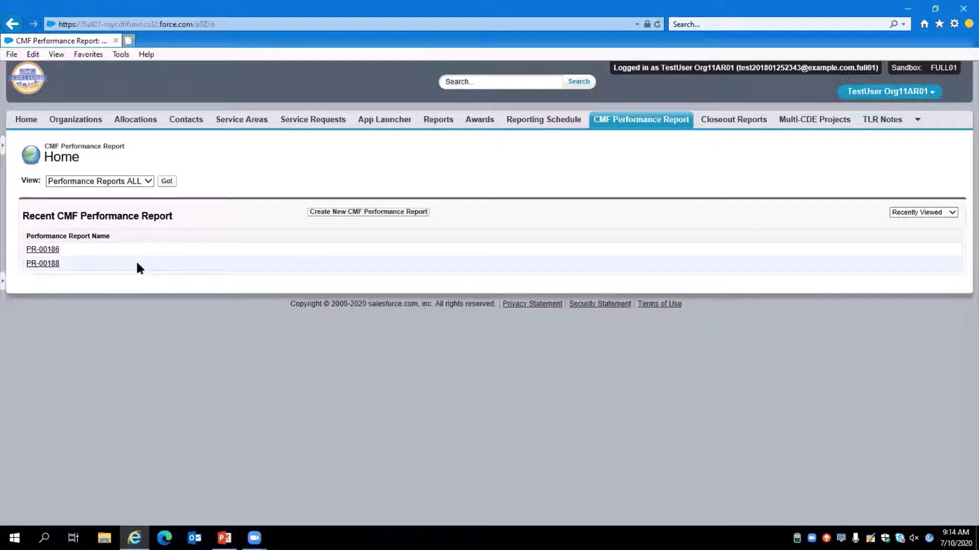
- Open performance report PR-00186 and review its commitment, disbursement, portfolio and service area test sections
{"action": "left_click", "coordinate": [55, 262]}
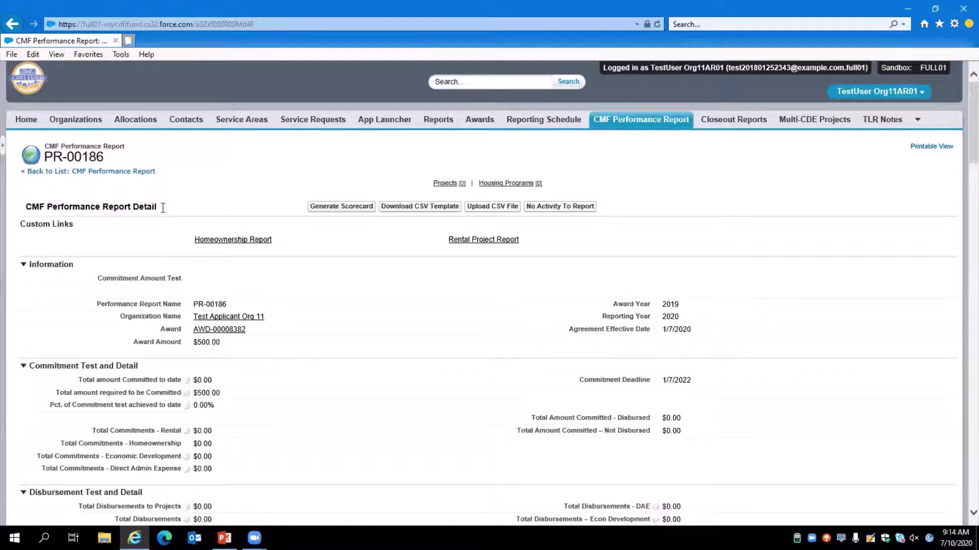
{"action": "scroll", "coordinate": [175, 211], "scroll_direction": "down", "scroll_amount": 3}
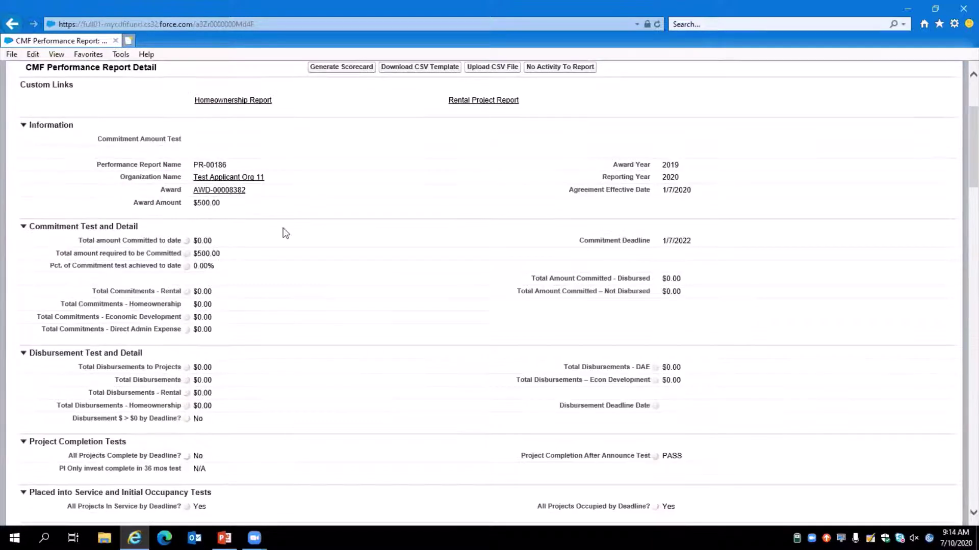
{"action": "scroll", "coordinate": [190, 317], "scroll_direction": "down", "scroll_amount": 2}
{"action": "scroll", "coordinate": [255, 346], "scroll_direction": "down", "scroll_amount": 2}
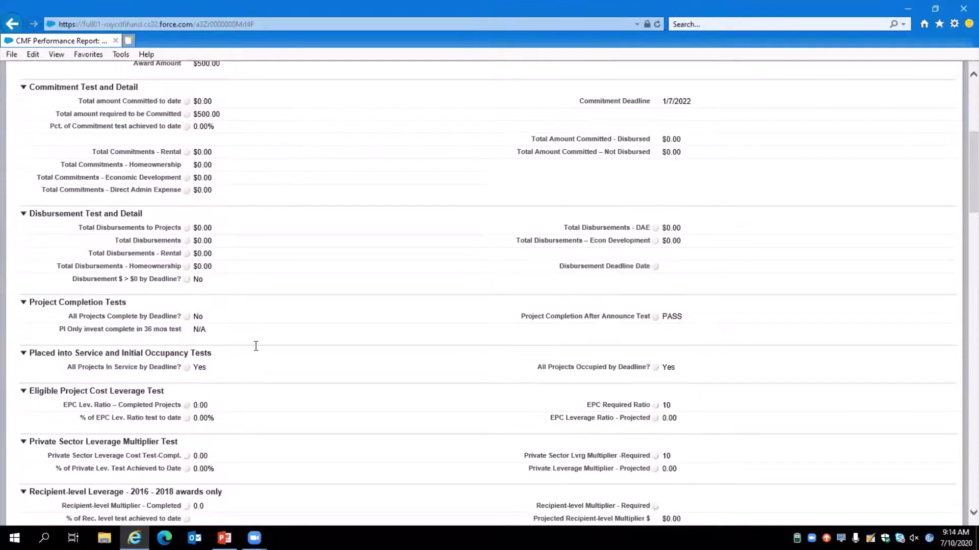
{"action": "scroll", "coordinate": [184, 324], "scroll_direction": "down", "scroll_amount": 12}
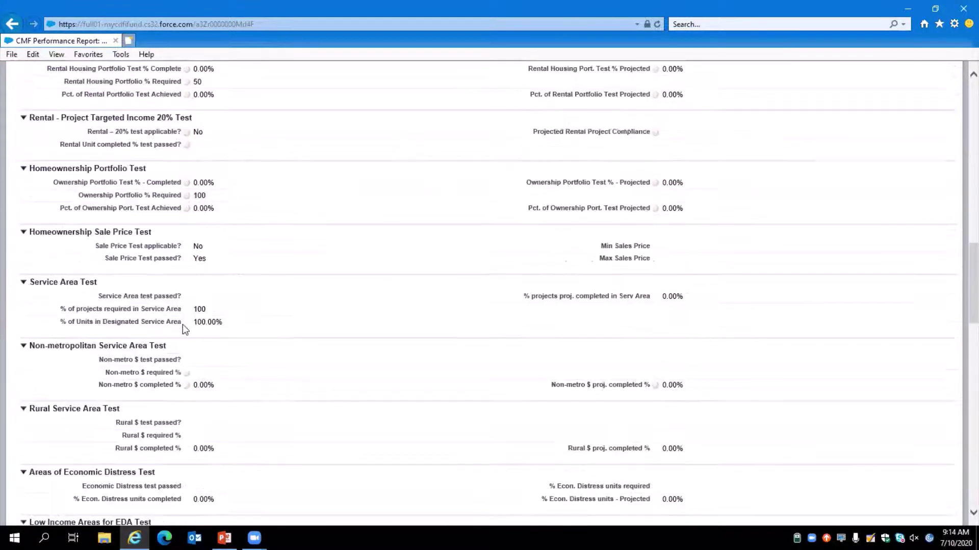
{"action": "scroll", "coordinate": [186, 334], "scroll_direction": "down", "scroll_amount": 8}
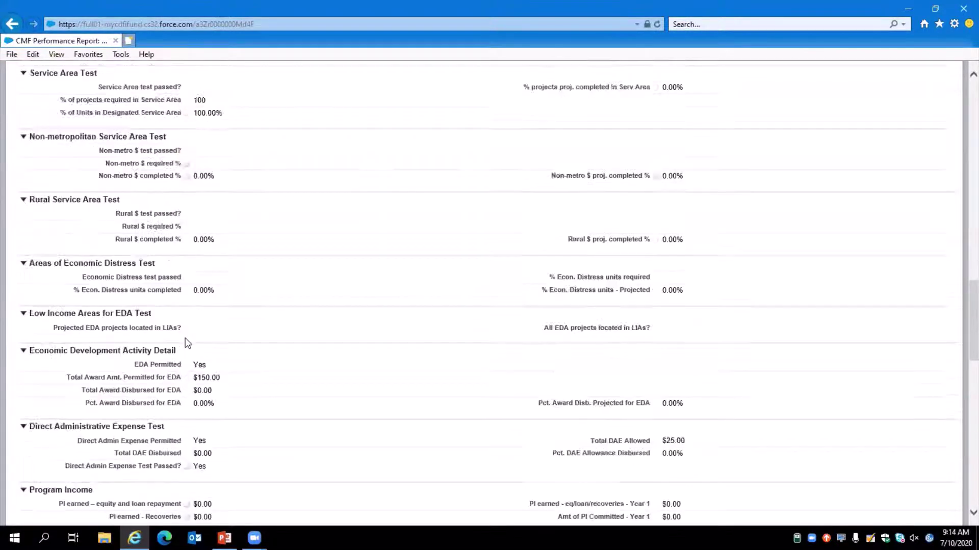
{"action": "scroll", "coordinate": [185, 338], "scroll_direction": "up", "scroll_amount": 18}
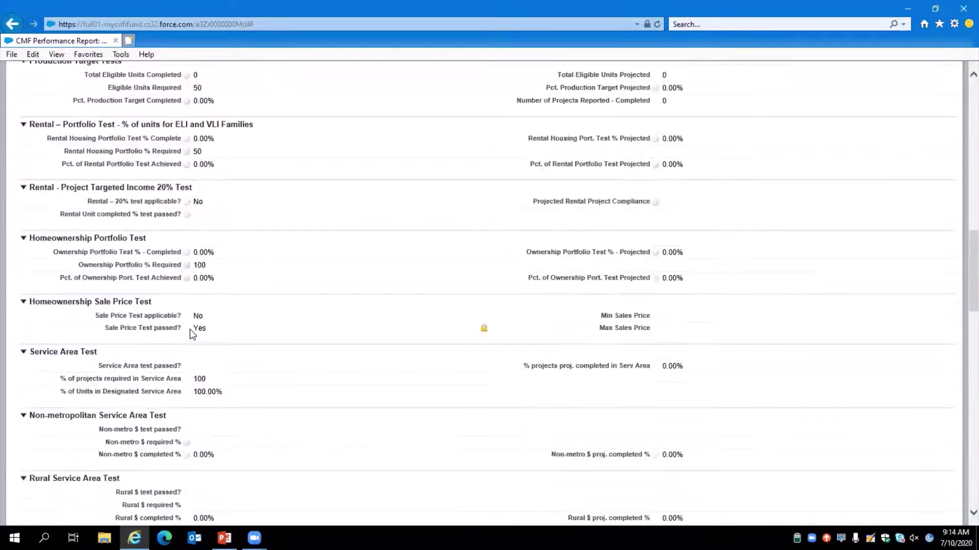
{"action": "scroll", "coordinate": [280, 327], "scroll_direction": "up", "scroll_amount": 12}
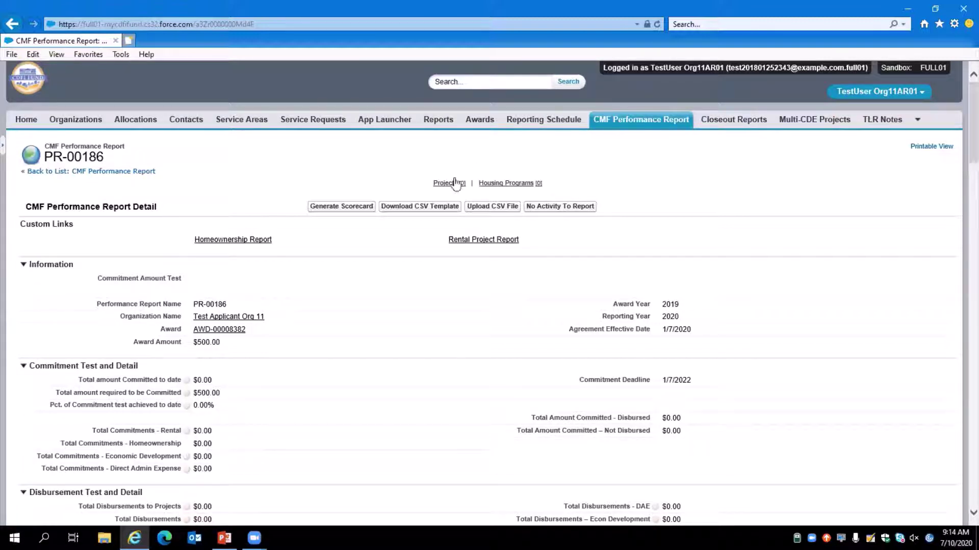
- Start a new project for the performance report with the Rental Housing record type
{"action": "mouse_move", "coordinate": [452, 183]}
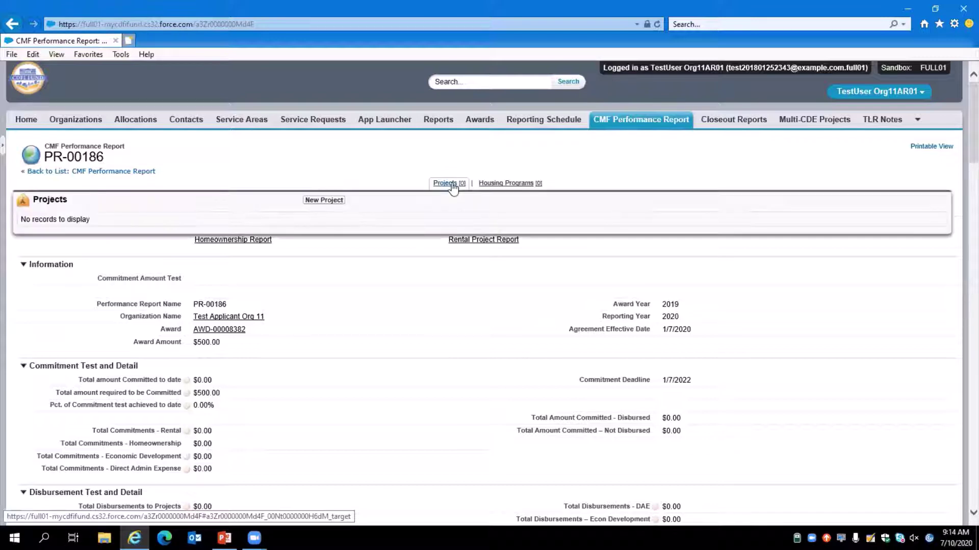
{"action": "left_click", "coordinate": [452, 184]}
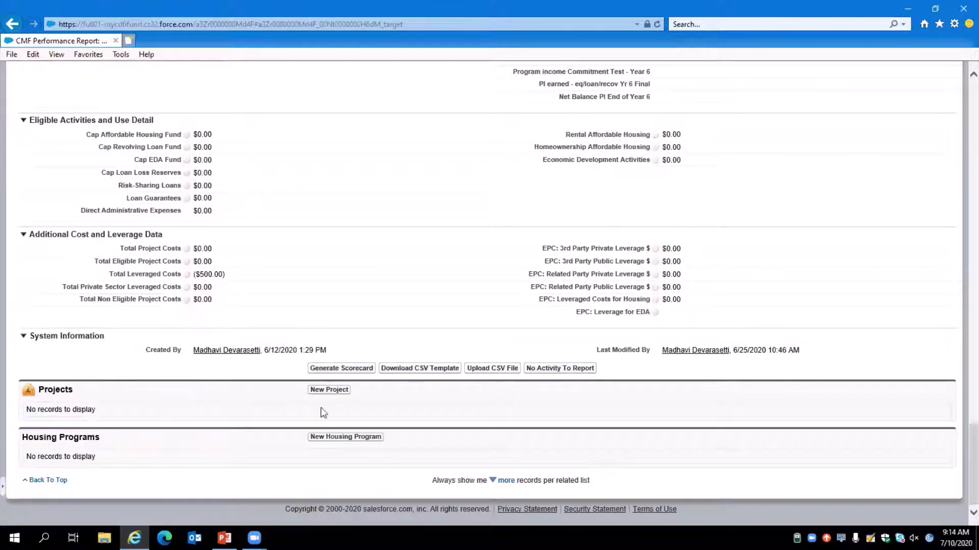
{"action": "left_click", "coordinate": [329, 391]}
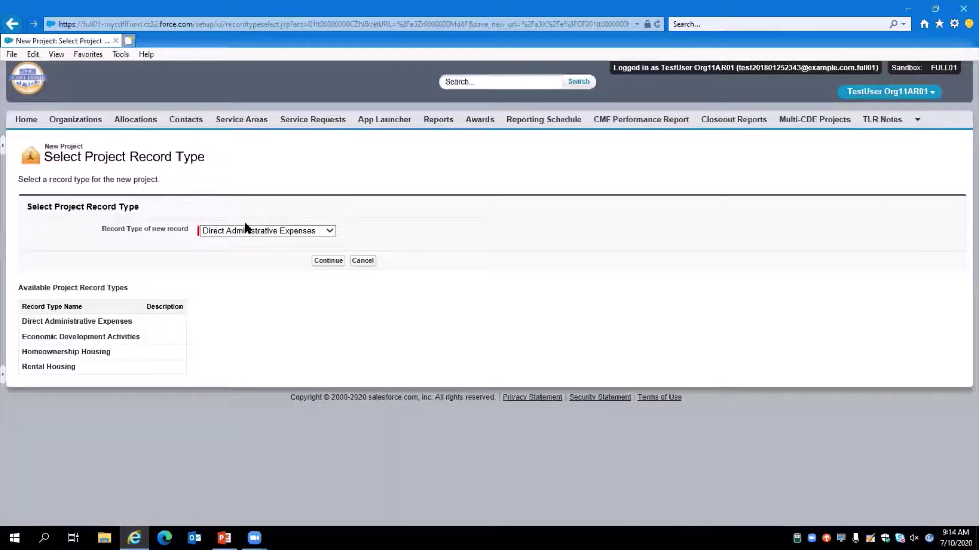
{"action": "left_click", "coordinate": [228, 230]}
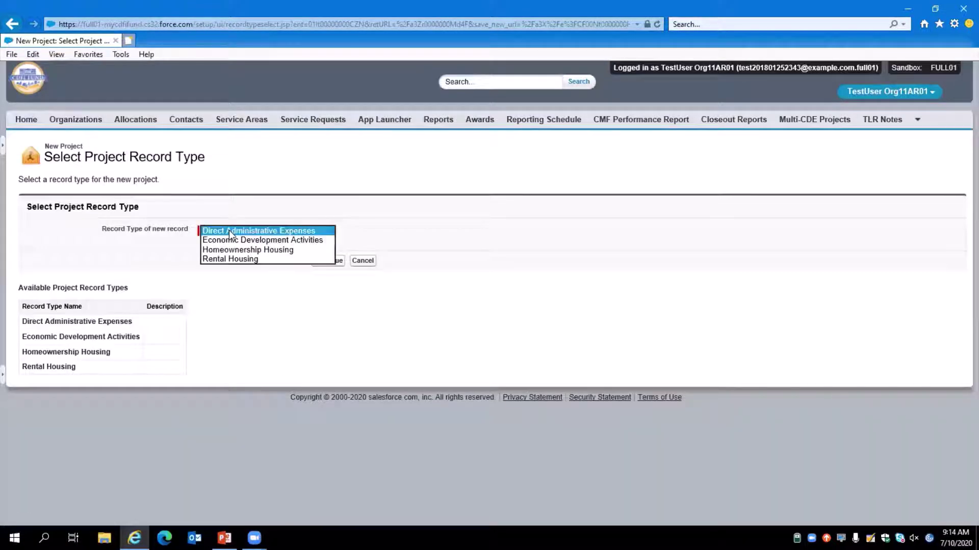
{"action": "left_click", "coordinate": [240, 259]}
{"action": "left_click", "coordinate": [329, 262]}
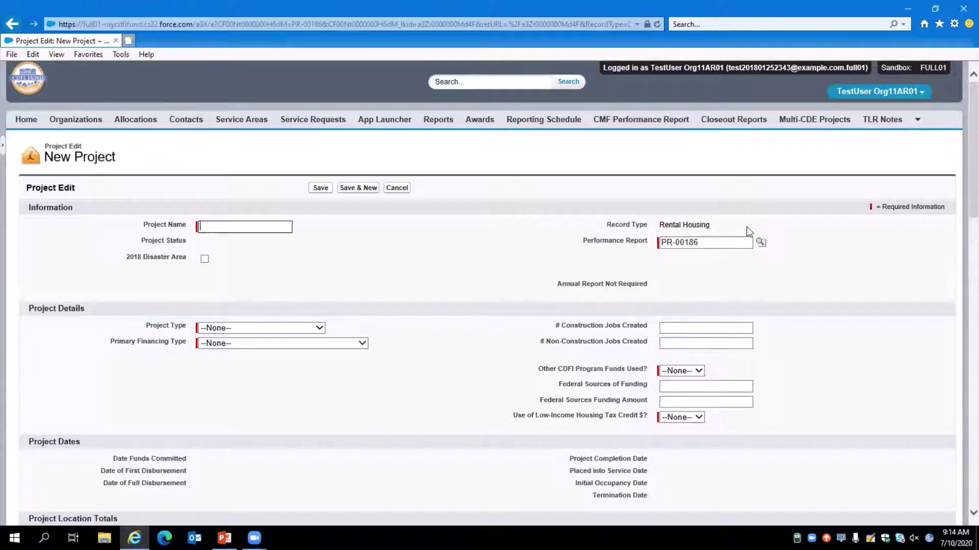
- Name the new project "Rental"
{"action": "scroll", "coordinate": [492, 335], "scroll_direction": "down", "scroll_amount": 2}
{"action": "scroll", "coordinate": [492, 334], "scroll_direction": "up", "scroll_amount": 2}
{"action": "type", "text": "re"}
{"action": "key", "text": "BackSpace"}
{"action": "key", "text": "BackSpace"}
{"action": "type", "text": "Rental"}
- Set the project type to MF- New Development and the primary financing type to Predevelopment financing
{"action": "scroll", "coordinate": [217, 265], "scroll_direction": "down", "scroll_amount": 1}
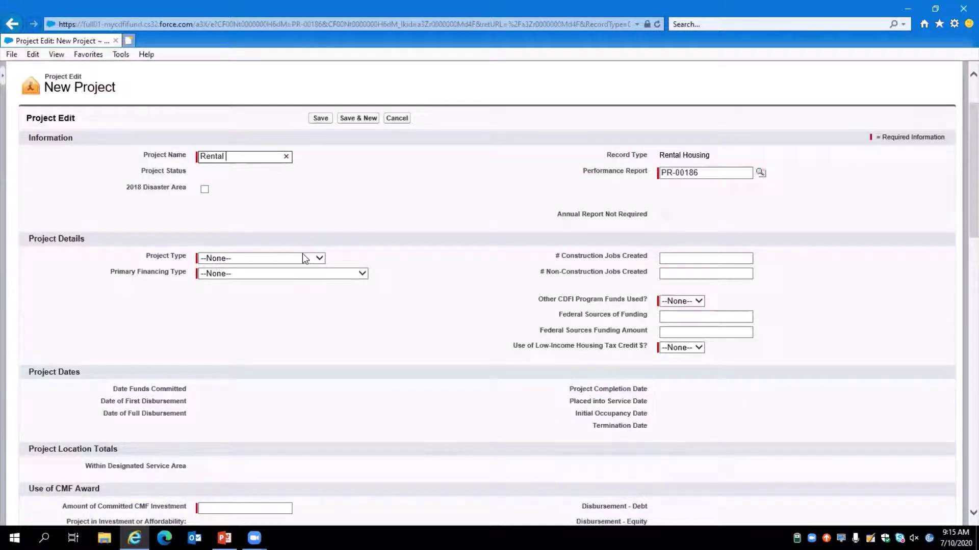
{"action": "left_click", "coordinate": [241, 258]}
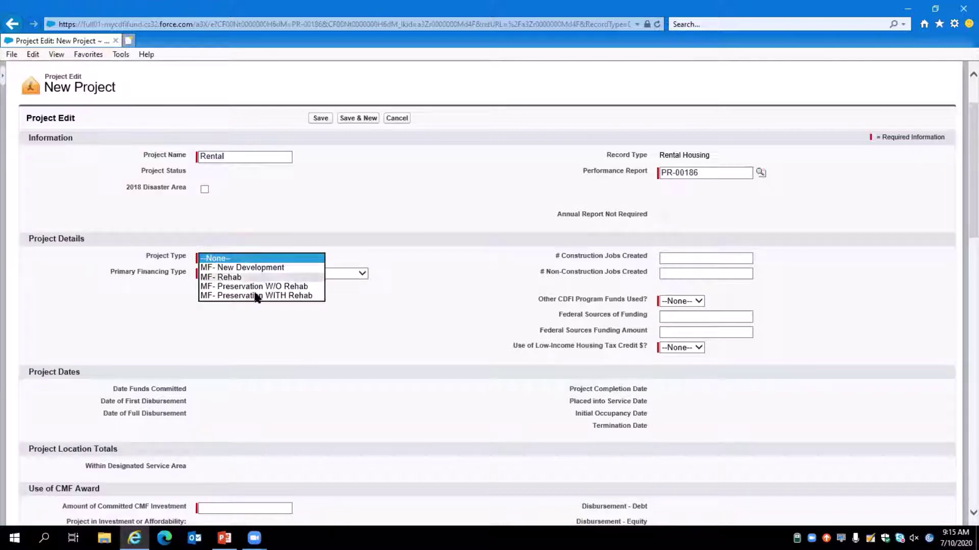
{"action": "left_click", "coordinate": [243, 265]}
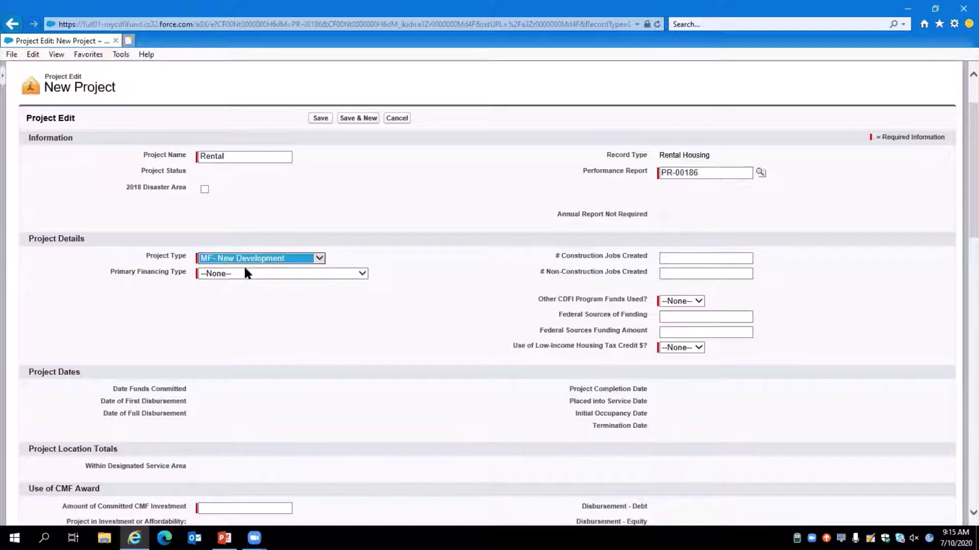
{"action": "left_click", "coordinate": [240, 276]}
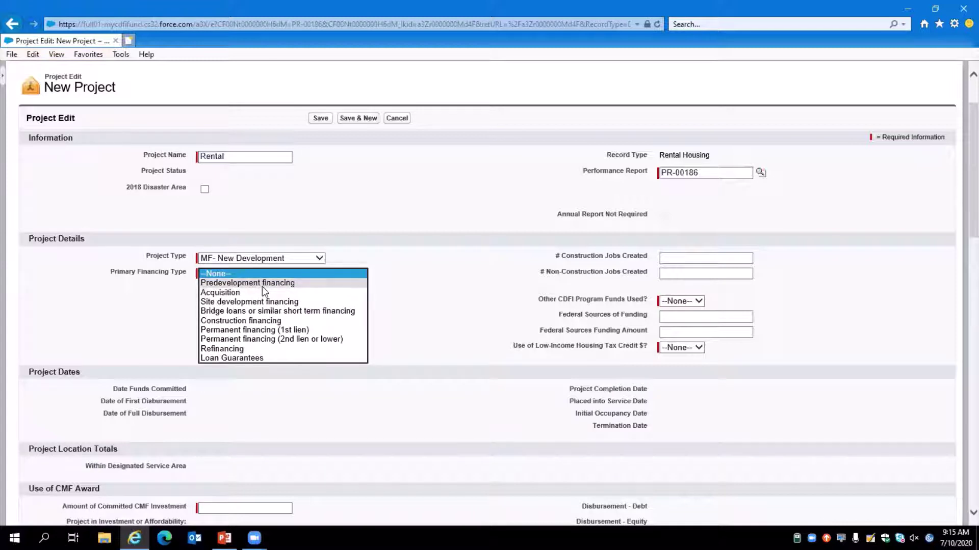
{"action": "left_click", "coordinate": [262, 284]}
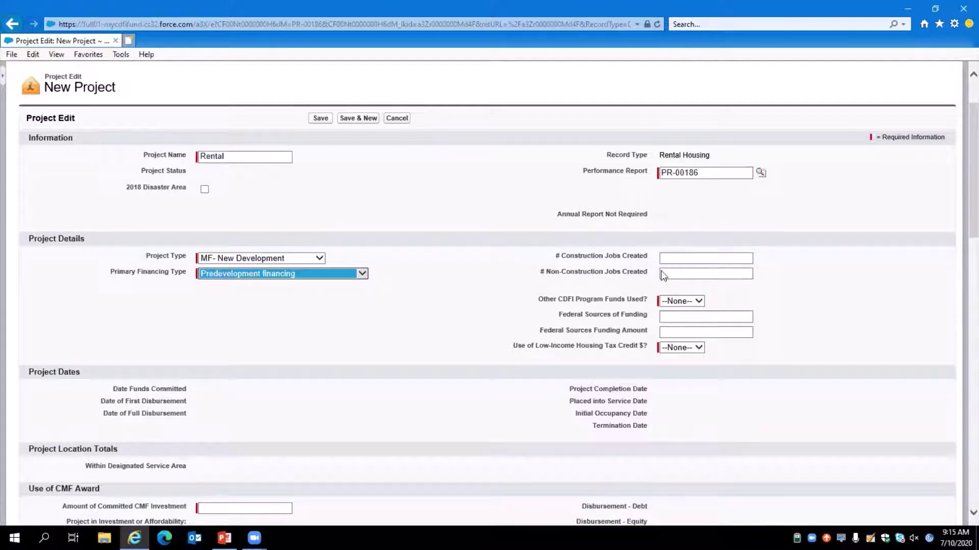
- Answer No to other CDFI program funds used and Yes to use of Low-Income Housing Tax Credit
{"action": "left_click", "coordinate": [694, 302]}
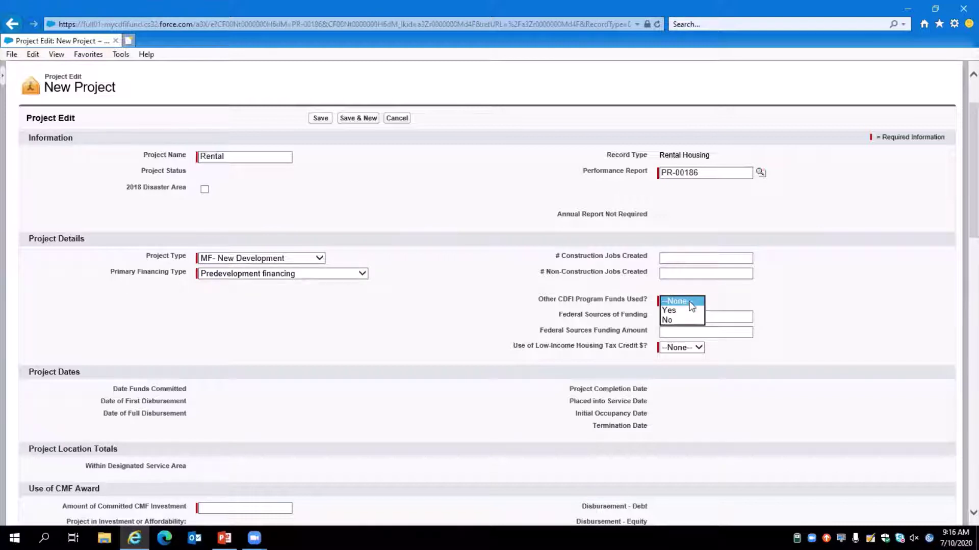
{"action": "left_click", "coordinate": [688, 322]}
{"action": "left_click", "coordinate": [690, 349]}
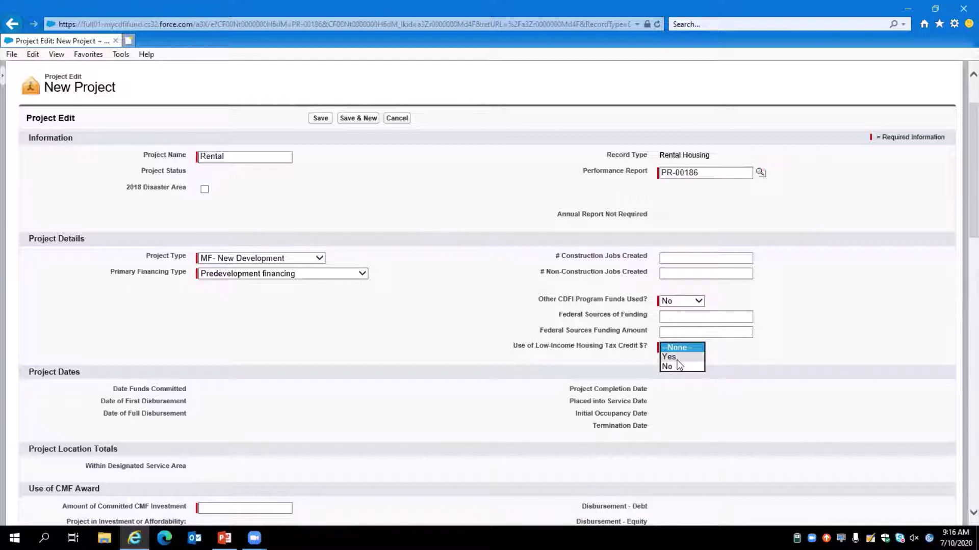
{"action": "left_click", "coordinate": [672, 357]}
- Set the amount of committed CMF investment to 100000
{"action": "scroll", "coordinate": [400, 372], "scroll_direction": "down", "scroll_amount": 3}
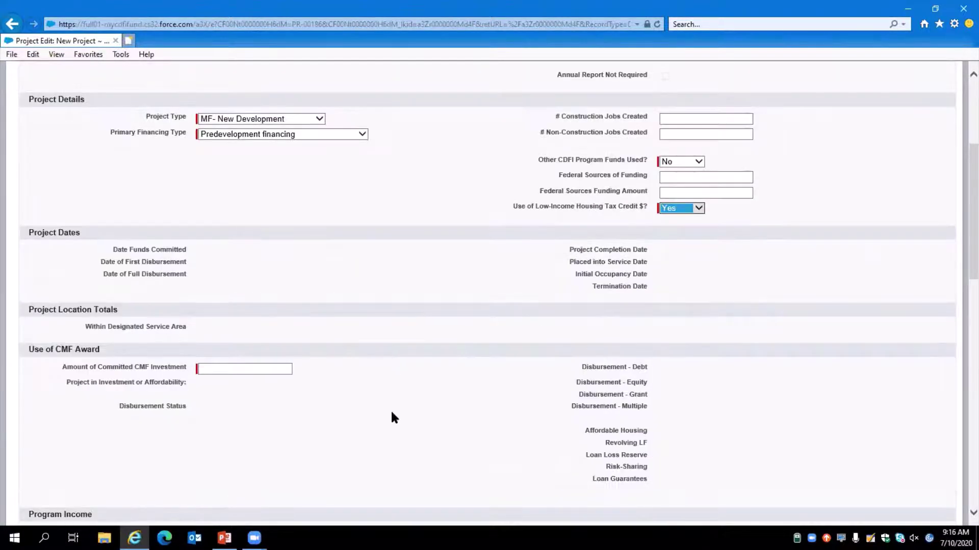
{"action": "scroll", "coordinate": [392, 414], "scroll_direction": "down", "scroll_amount": 1}
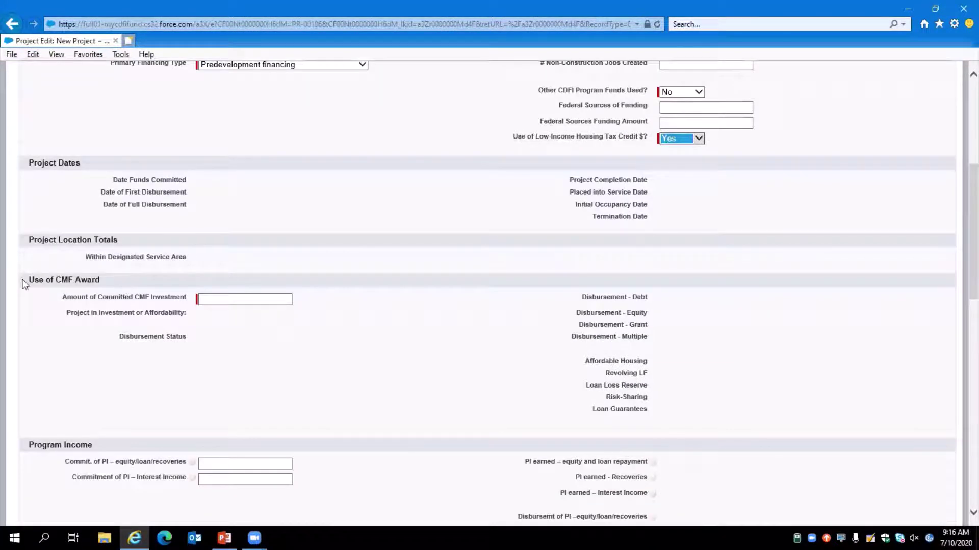
{"action": "scroll", "coordinate": [25, 283], "scroll_direction": "down", "scroll_amount": 1}
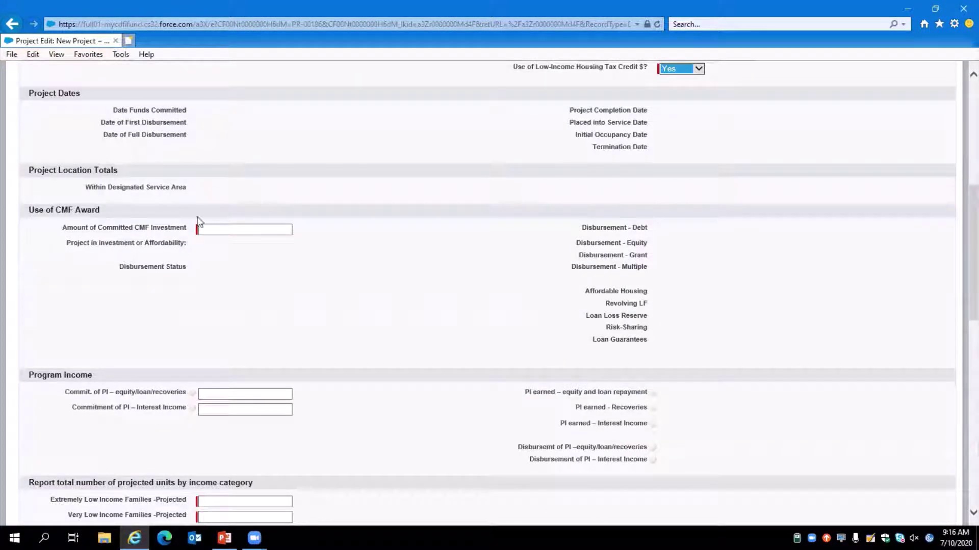
{"action": "left_click", "coordinate": [233, 229]}
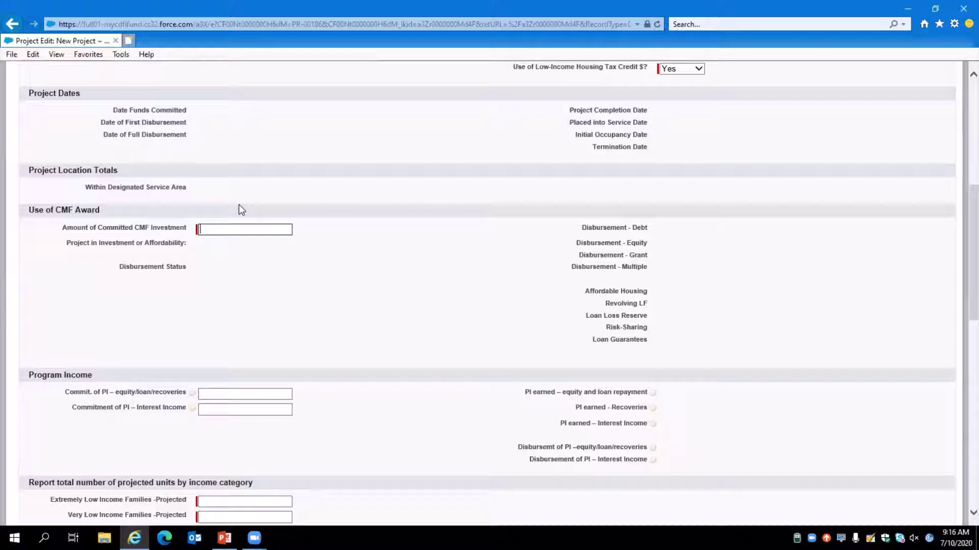
{"action": "type", "text": "100000"}
- Enter projected units by income category: Extremely Low 0, Very Low 50, Low 50, Other Eligible 0 and Non Eligible 0
{"action": "scroll", "coordinate": [238, 203], "scroll_direction": "down", "scroll_amount": 4}
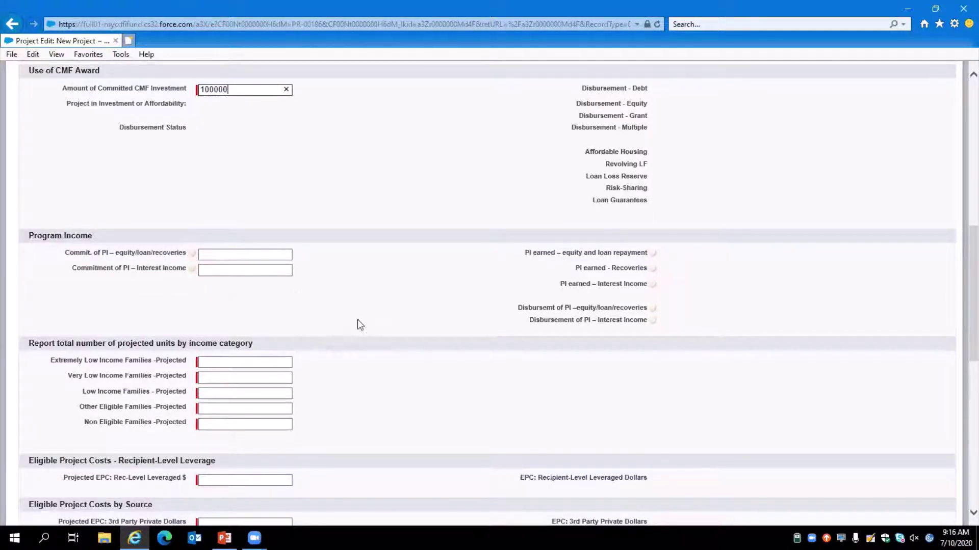
{"action": "scroll", "coordinate": [370, 306], "scroll_direction": "down", "scroll_amount": 1}
{"action": "scroll", "coordinate": [369, 305], "scroll_direction": "up", "scroll_amount": 1}
{"action": "scroll", "coordinate": [353, 304], "scroll_direction": "down", "scroll_amount": 1}
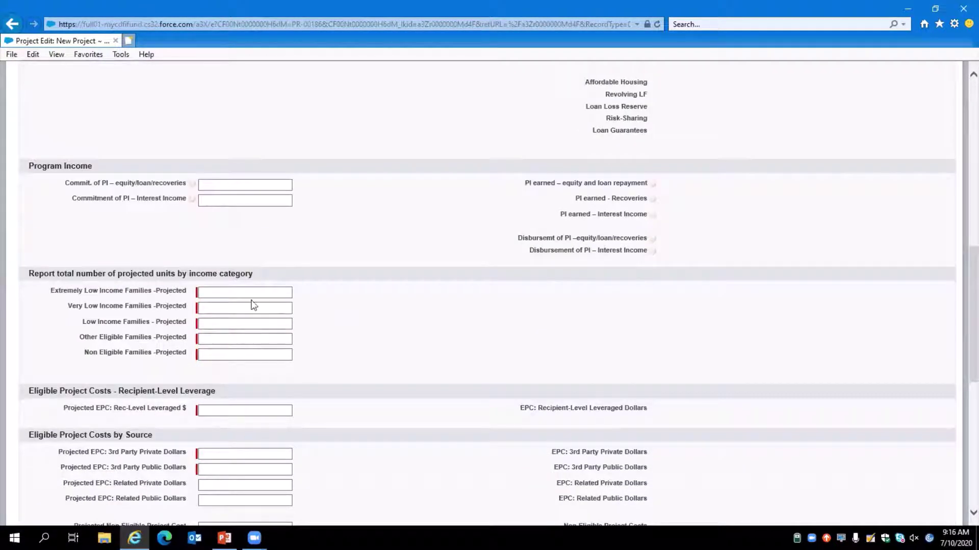
{"action": "scroll", "coordinate": [272, 297], "scroll_direction": "down", "scroll_amount": 1}
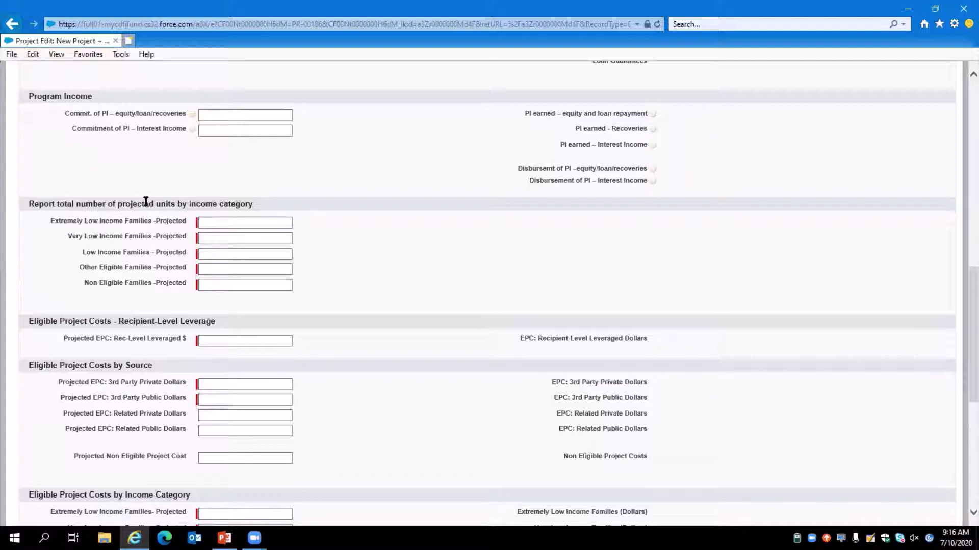
{"action": "left_click", "coordinate": [234, 223]}
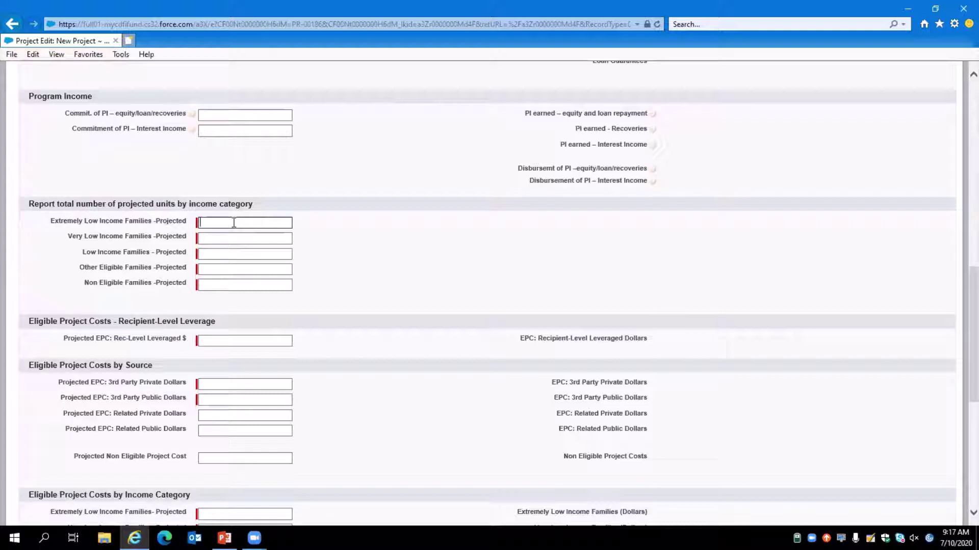
{"action": "type", "text": "0"}
{"action": "key", "text": "Tab"}
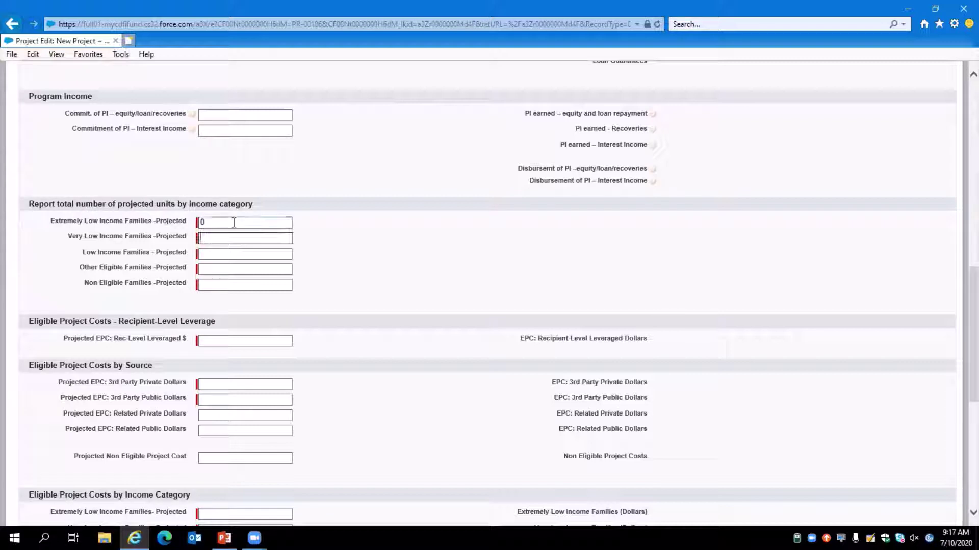
{"action": "type", "text": "50"}
{"action": "key", "text": "Tab"}
{"action": "type", "text": "50"}
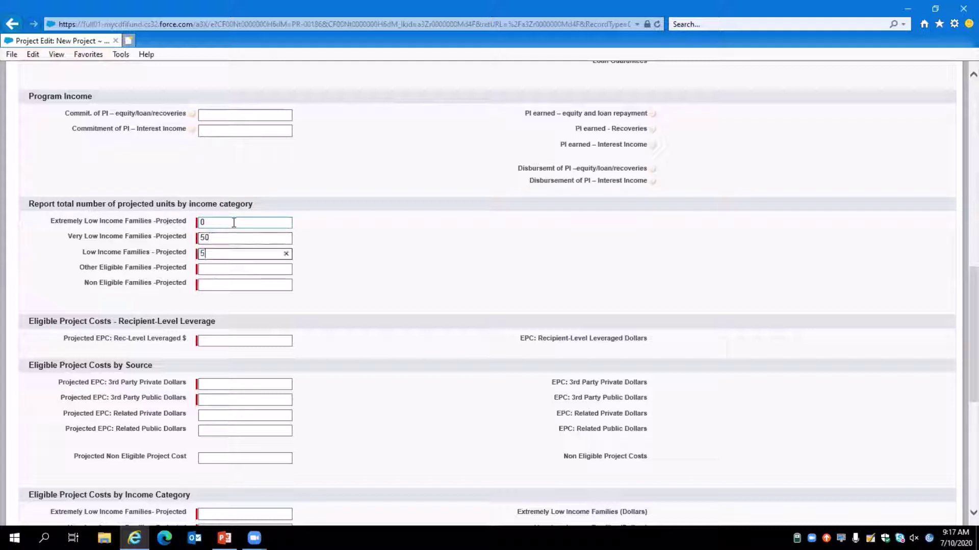
{"action": "key", "text": "Tab"}
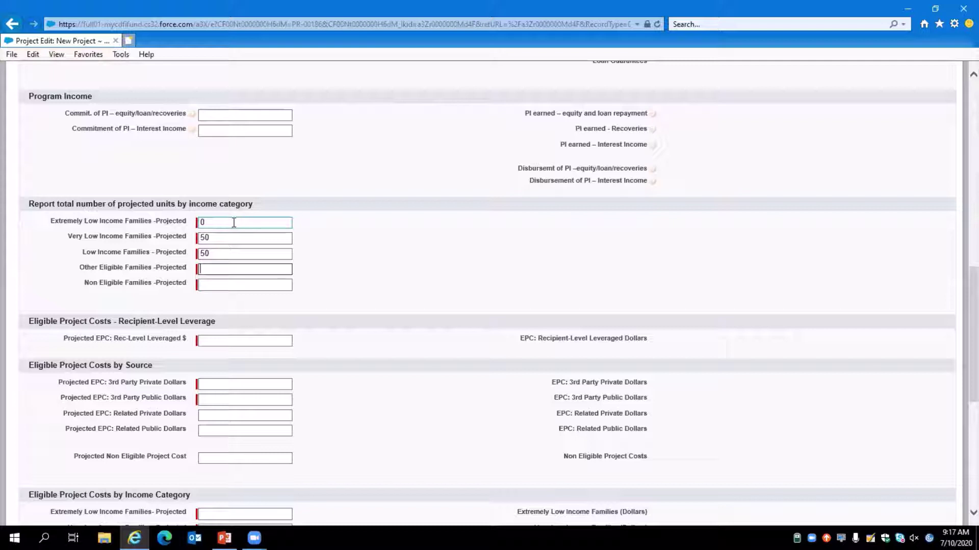
{"action": "type", "text": "0"}
{"action": "key", "text": "Tab"}
{"action": "type", "text": "0"}
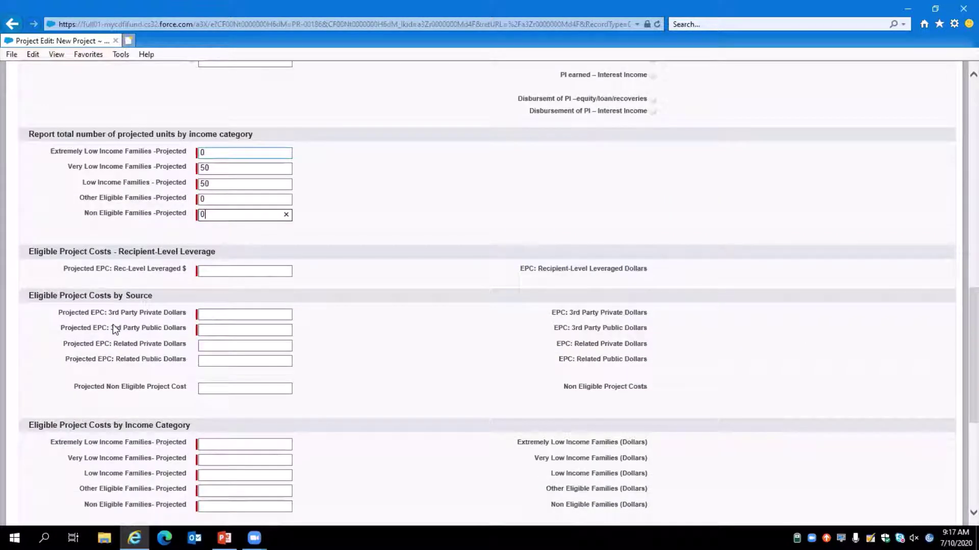
- Set the projected recipient-level leveraged dollars for eligible project costs to 100000
{"action": "scroll", "coordinate": [116, 330], "scroll_direction": "down", "scroll_amount": 2}
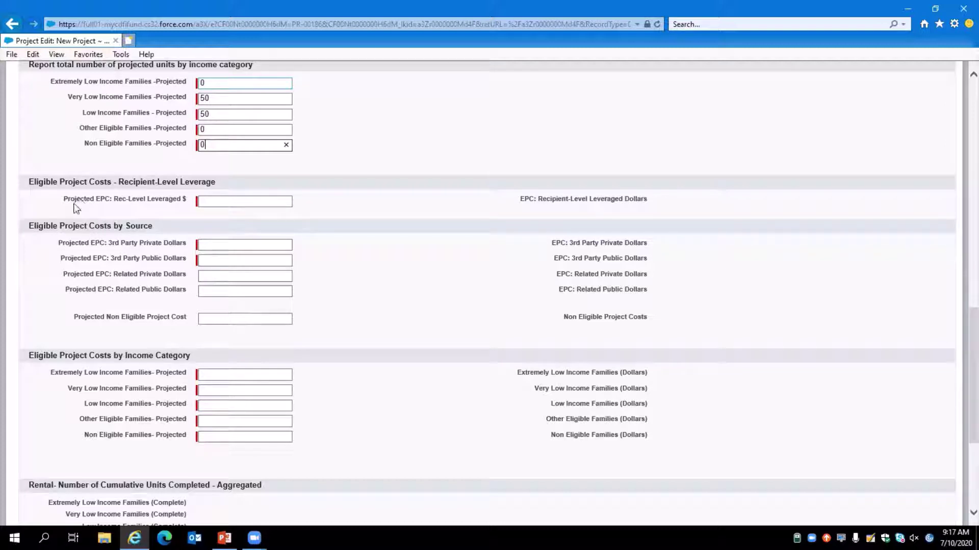
{"action": "left_click", "coordinate": [228, 201]}
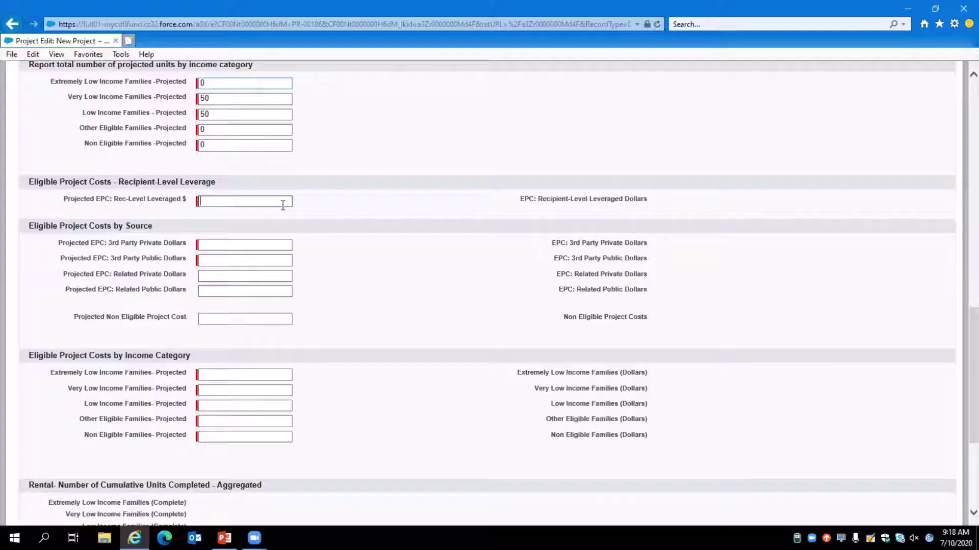
{"action": "type", "text": "100000"}
{"action": "scroll", "coordinate": [283, 205], "scroll_direction": "down", "scroll_amount": 2}
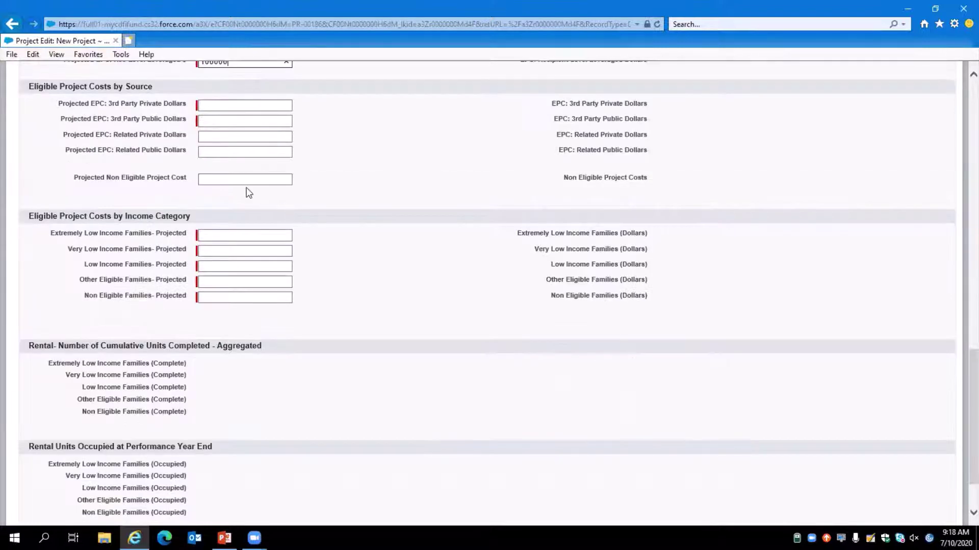
{"action": "scroll", "coordinate": [240, 153], "scroll_direction": "up", "scroll_amount": 1}
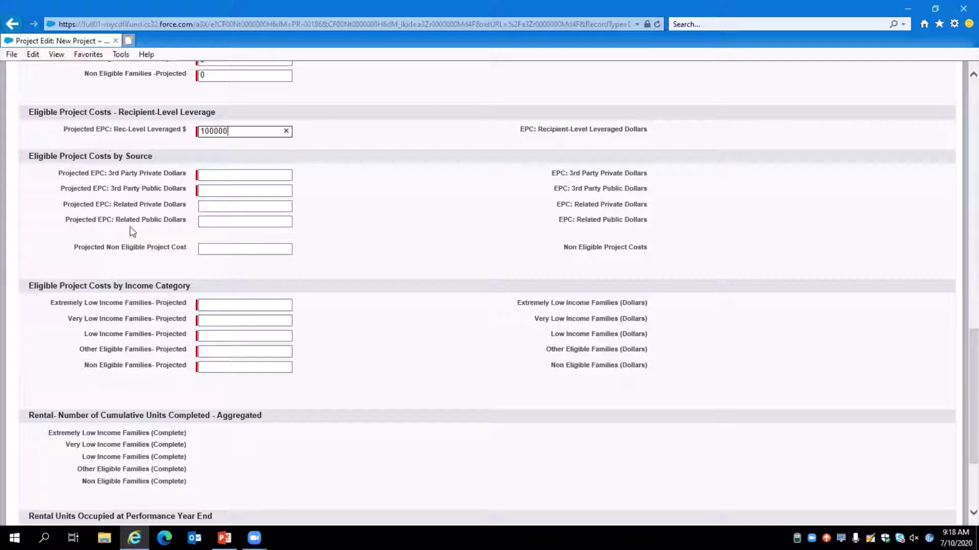
- Set the projected eligible project costs by source to 900000 for 3rd party private dollars and 100000 for 3rd party public dollars
{"action": "left_click", "coordinate": [222, 173]}
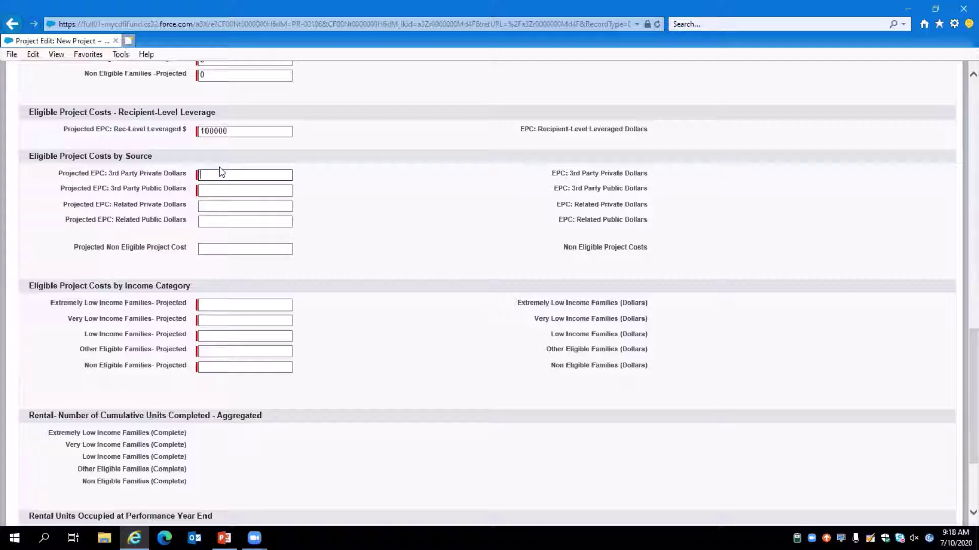
{"action": "type", "text": "900000"}
{"action": "left_click", "coordinate": [214, 190]}
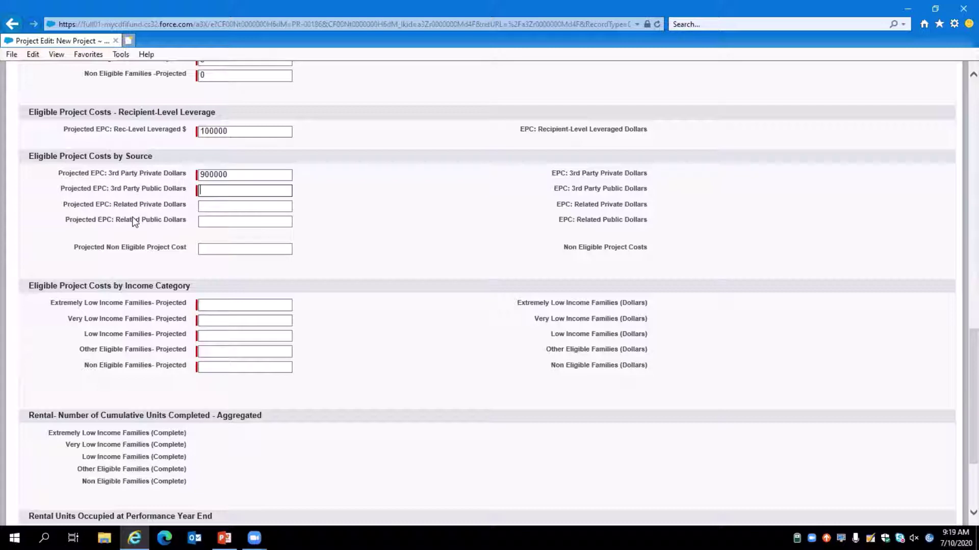
{"action": "type", "text": "100000"}
- Set the projected eligible project costs for Extremely Low Income, Other Eligible and Non Eligible families to 0
{"action": "scroll", "coordinate": [135, 223], "scroll_direction": "down", "scroll_amount": 3}
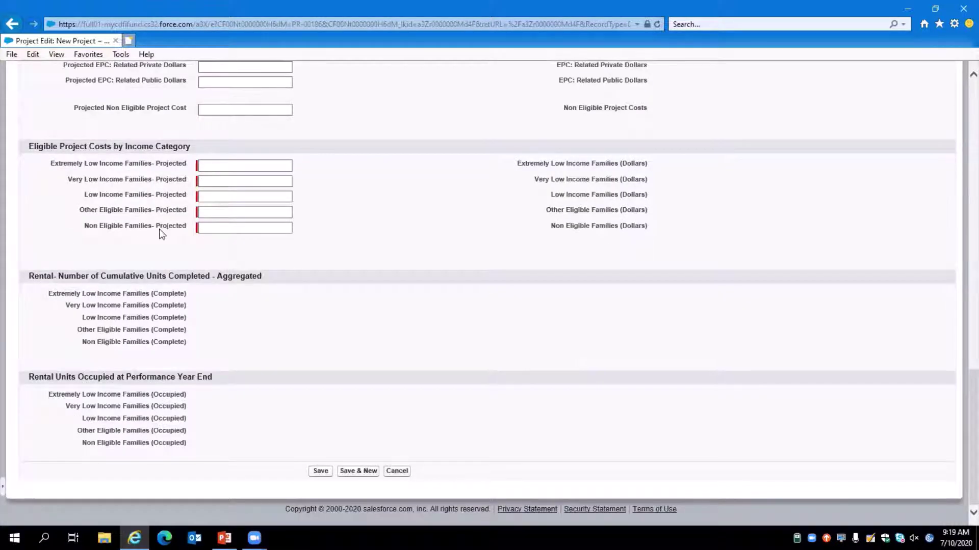
{"action": "scroll", "coordinate": [158, 237], "scroll_direction": "up", "scroll_amount": 3}
{"action": "scroll", "coordinate": [158, 238], "scroll_direction": "down", "scroll_amount": 1}
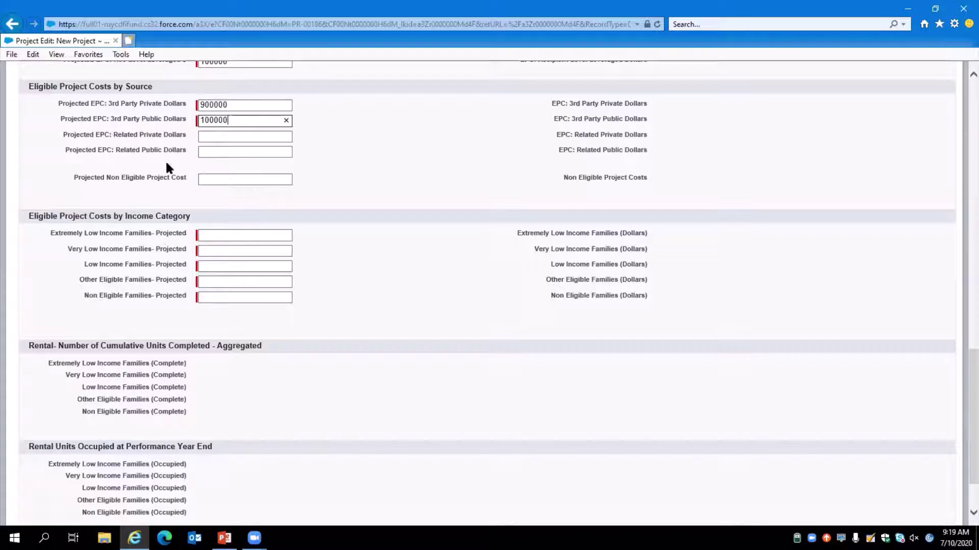
{"action": "scroll", "coordinate": [130, 106], "scroll_direction": "down", "scroll_amount": 1}
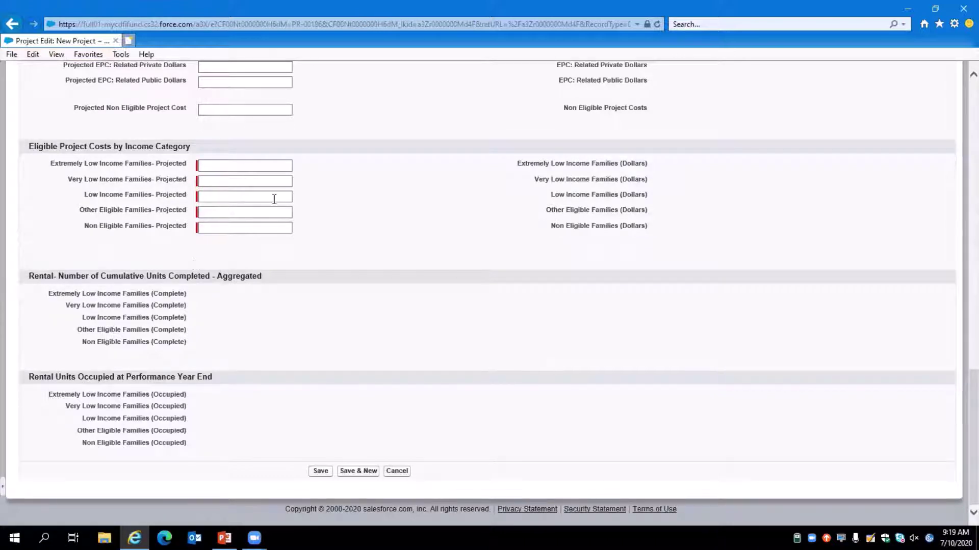
{"action": "left_click", "coordinate": [273, 165]}
{"action": "type", "text": "0"}
{"action": "left_click", "coordinate": [213, 212]}
{"action": "type", "text": "0"}
{"action": "left_click", "coordinate": [214, 227]}
{"action": "type", "text": "0"}
- Set the projected eligible project costs for Very Low Income and Low Income families to 500000 each
{"action": "left_click", "coordinate": [222, 184]}
{"action": "type", "text": "500000"}
{"action": "key", "text": "Tab"}
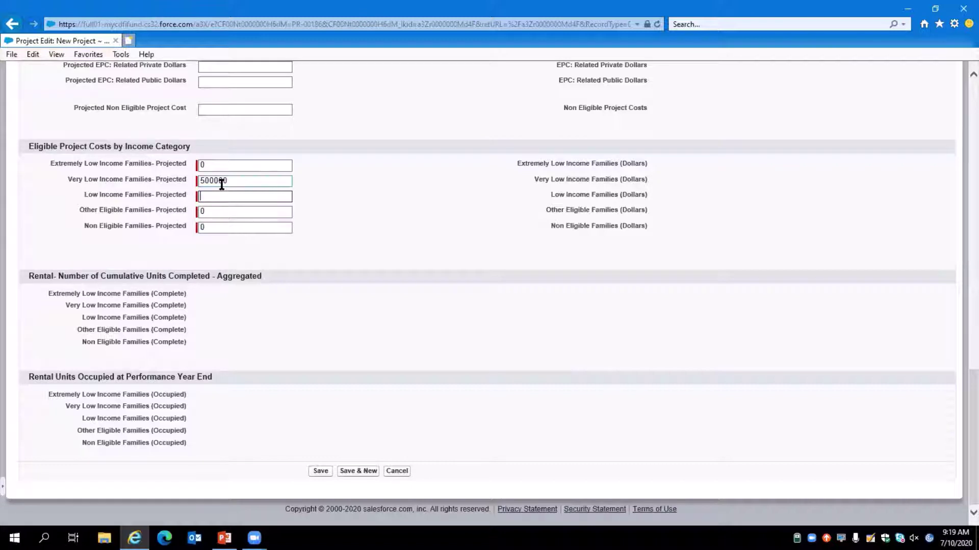
{"action": "type", "text": "500000"}
- Check the projected costs by source against those by income category and save the project record
{"action": "scroll", "coordinate": [245, 219], "scroll_direction": "up", "scroll_amount": 4}
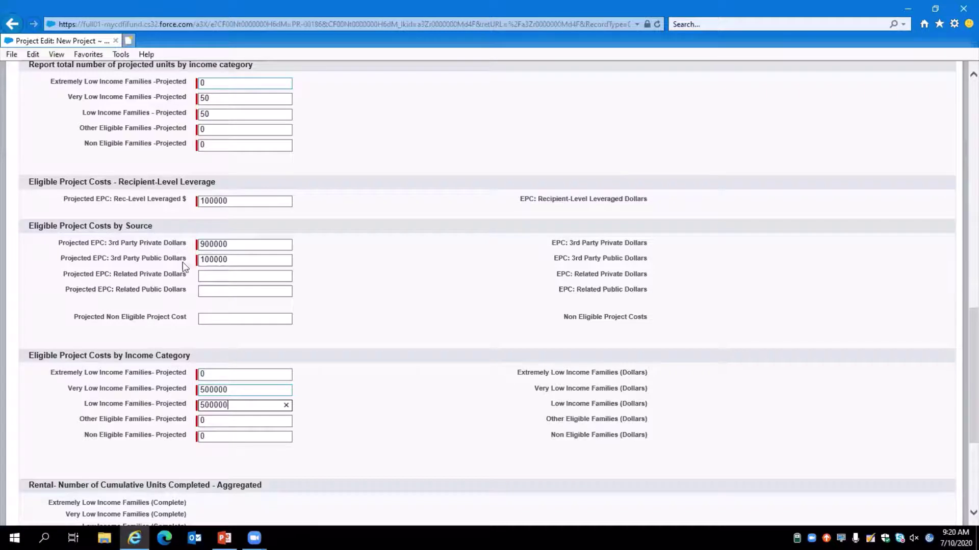
{"action": "scroll", "coordinate": [183, 262], "scroll_direction": "down", "scroll_amount": 2}
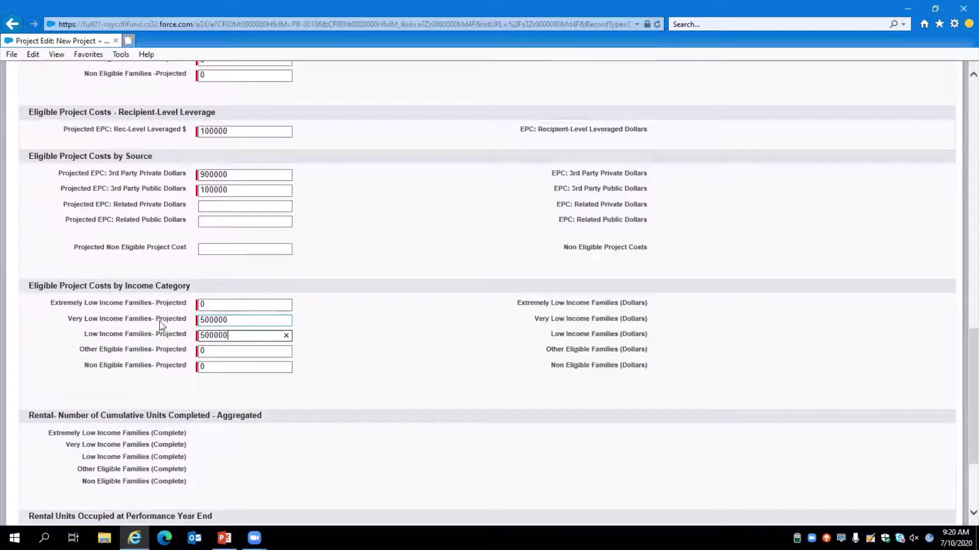
{"action": "scroll", "coordinate": [168, 334], "scroll_direction": "down", "scroll_amount": 2}
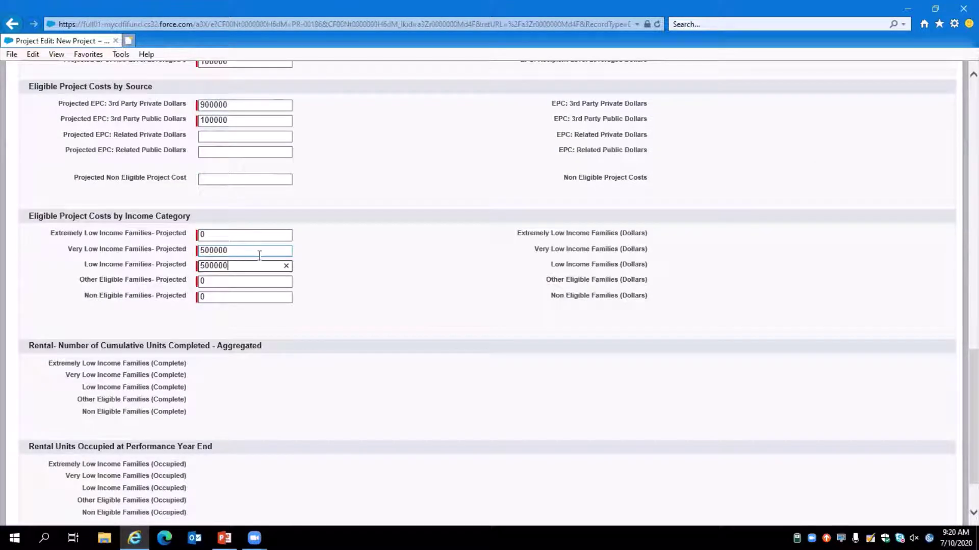
{"action": "scroll", "coordinate": [281, 263], "scroll_direction": "down", "scroll_amount": 2}
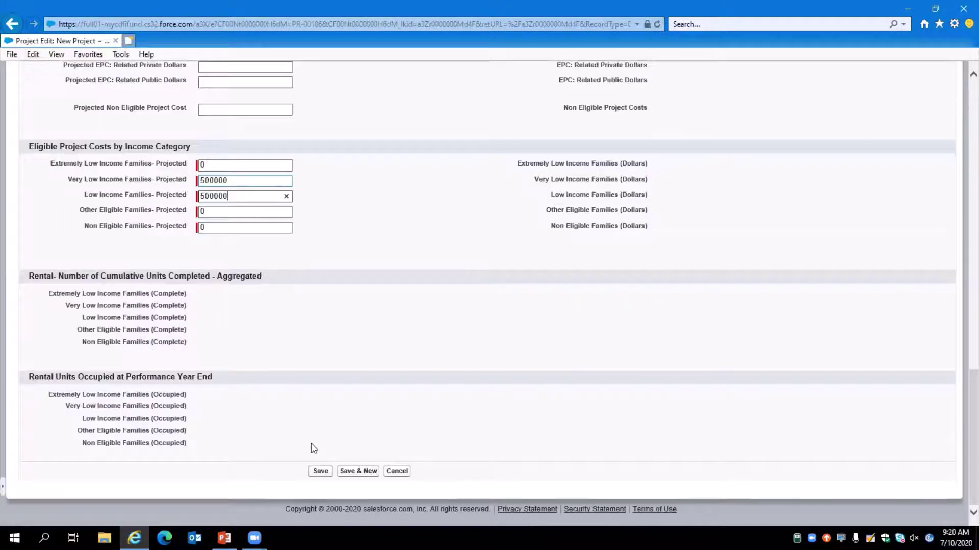
{"action": "scroll", "coordinate": [311, 442], "scroll_direction": "up", "scroll_amount": 4}
{"action": "scroll", "coordinate": [305, 408], "scroll_direction": "up", "scroll_amount": 2}
{"action": "scroll", "coordinate": [302, 412], "scroll_direction": "down", "scroll_amount": 6}
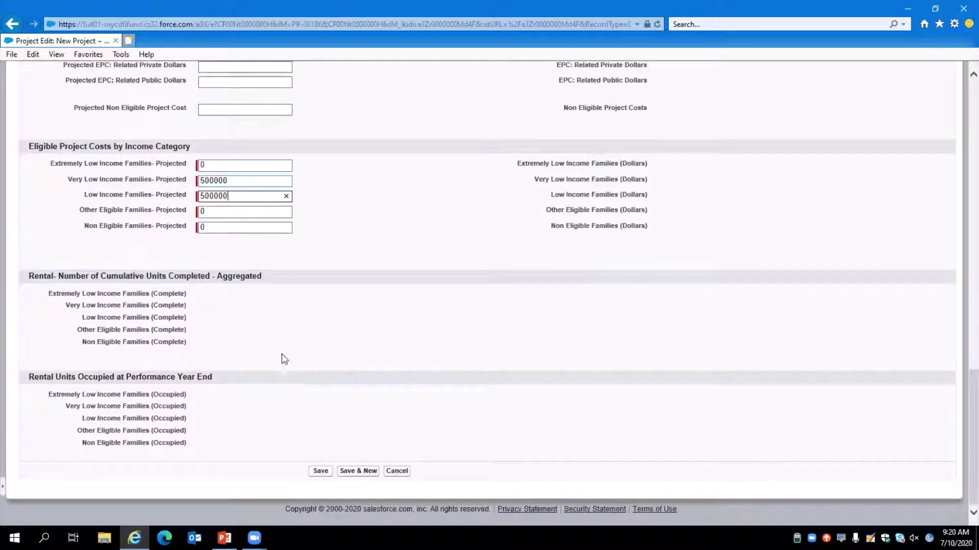
{"action": "left_click", "coordinate": [319, 473]}
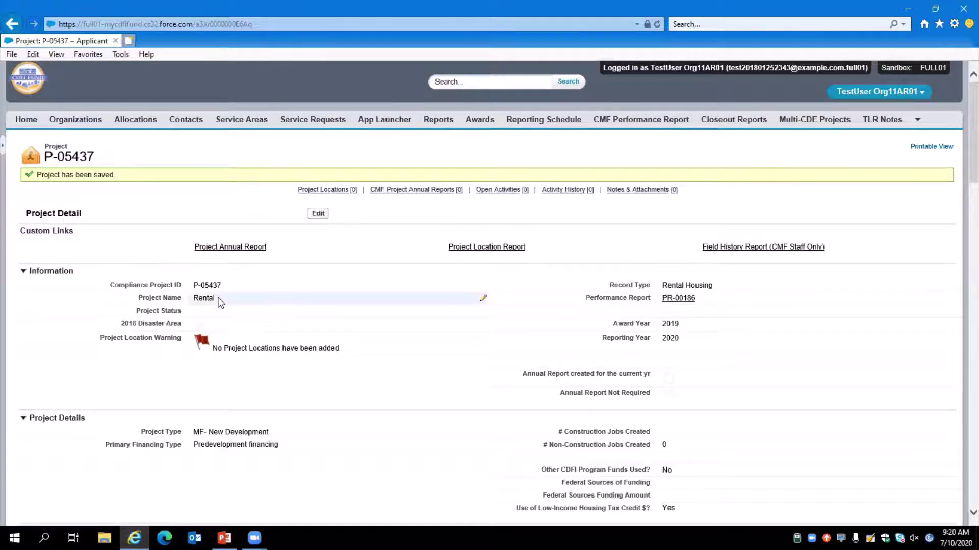
- Check the saved project's location warning and start a new project location for it
{"action": "scroll", "coordinate": [220, 302], "scroll_direction": "down", "scroll_amount": 2}
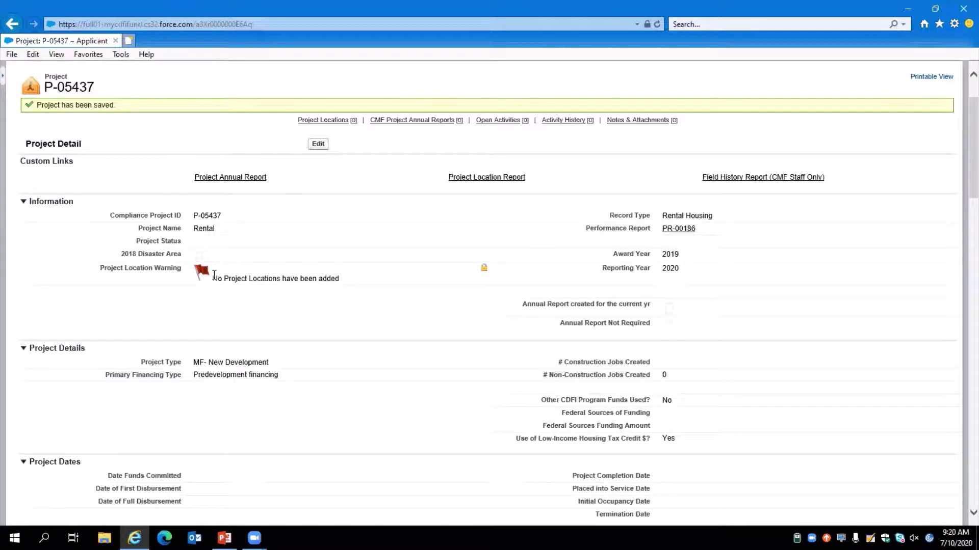
{"action": "left_click_drag", "start_coordinate": [212, 278], "coordinate": [341, 282]}
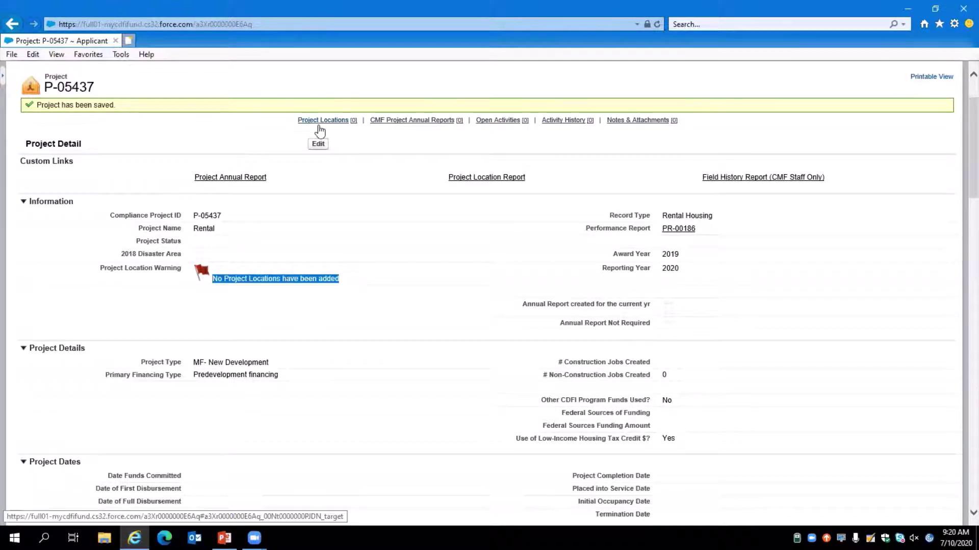
{"action": "mouse_move", "coordinate": [319, 125]}
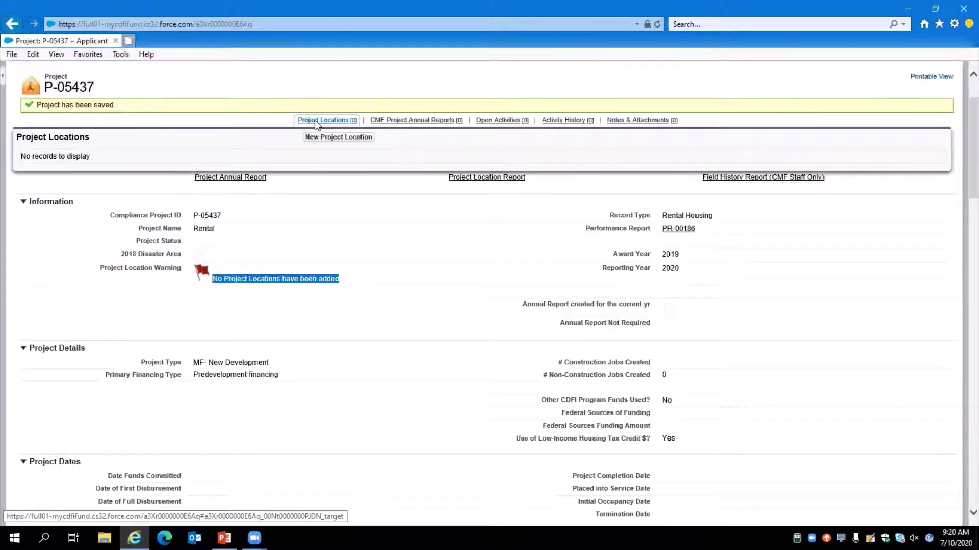
{"action": "left_click", "coordinate": [334, 139]}
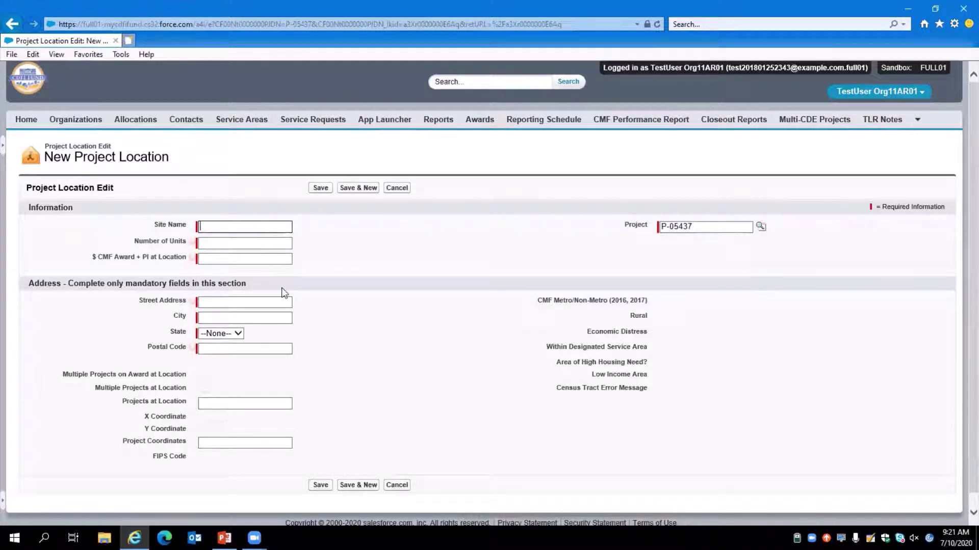
- Name the location's site Rental 1, with 100 units and 100000 for CMF award plus program income at the location
{"action": "type", "text": "Rental 1"}
{"action": "key", "text": "Tab"}
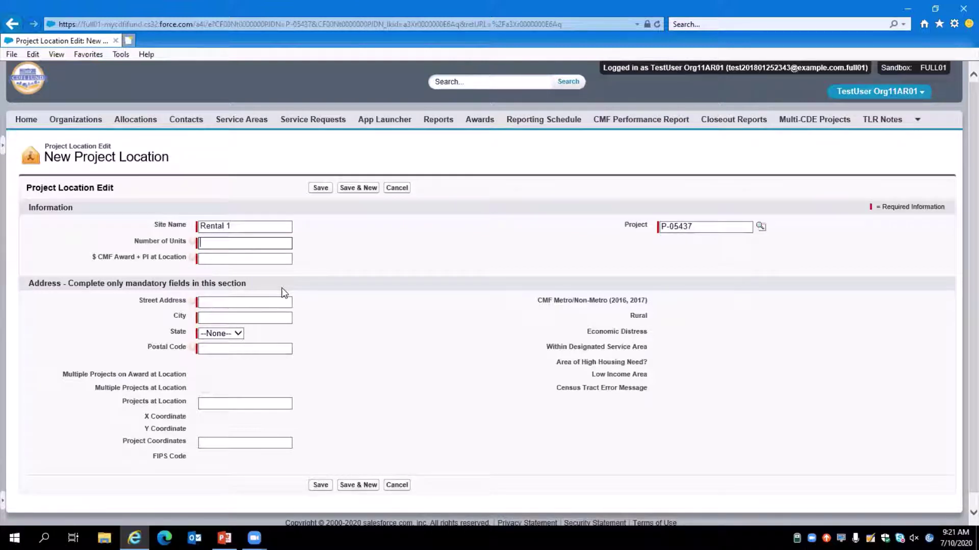
{"action": "type", "text": "100"}
{"action": "key", "text": "Tab"}
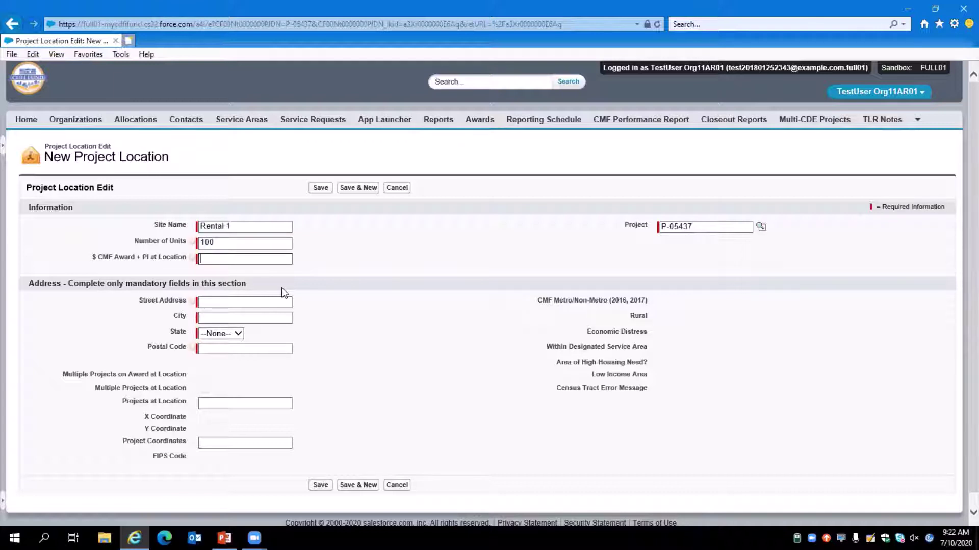
{"action": "type", "text": "100"}
{"action": "type", "text": "000"}
- Fill in the location's street address, city and postal code, choose CA as the state, and save the location
{"action": "scroll", "coordinate": [375, 307], "scroll_direction": "down", "scroll_amount": 1}
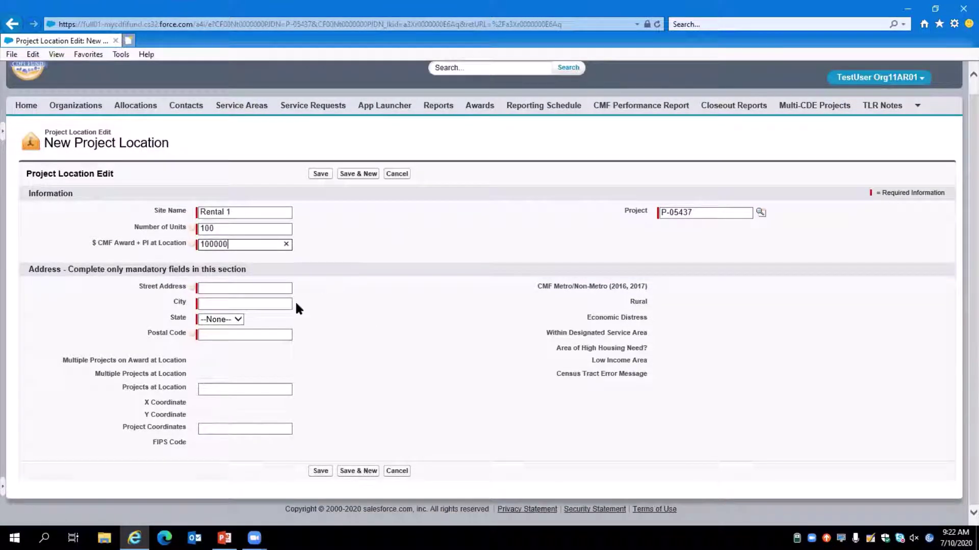
{"action": "left_click", "coordinate": [214, 288]}
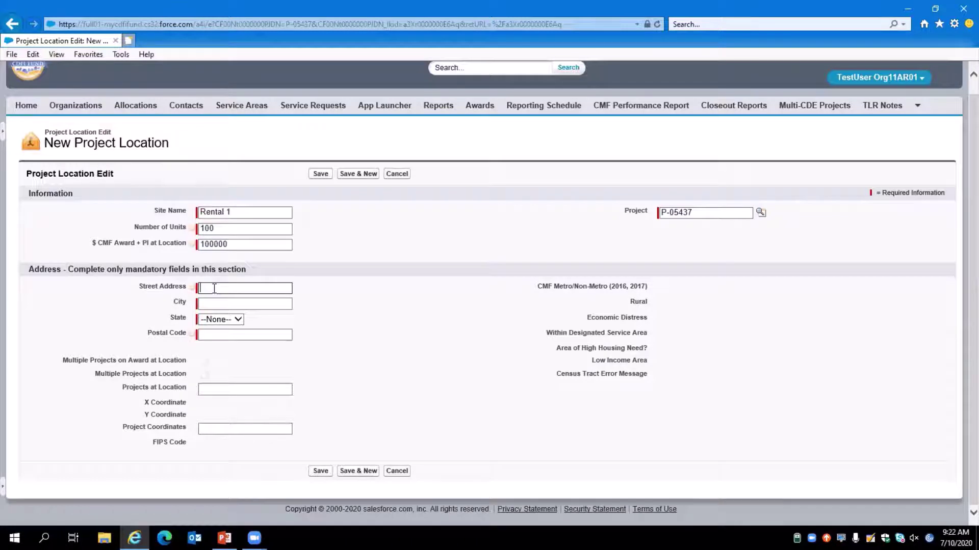
{"action": "type", "text": "123 Olive Ave"}
{"action": "key", "text": "Tab"}
{"action": "type", "text": "Sunnyvale"}
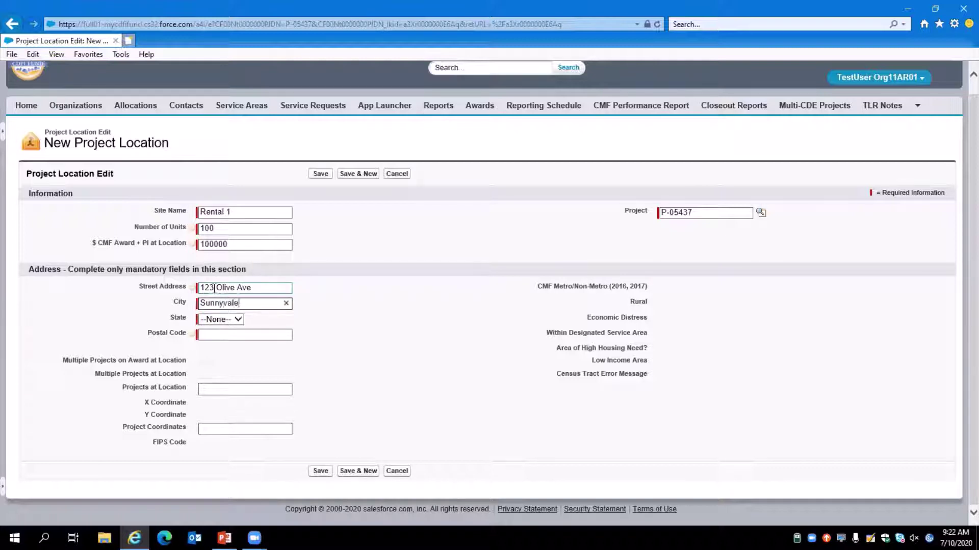
{"action": "key", "text": "Tab"}
{"action": "key", "text": "c"}
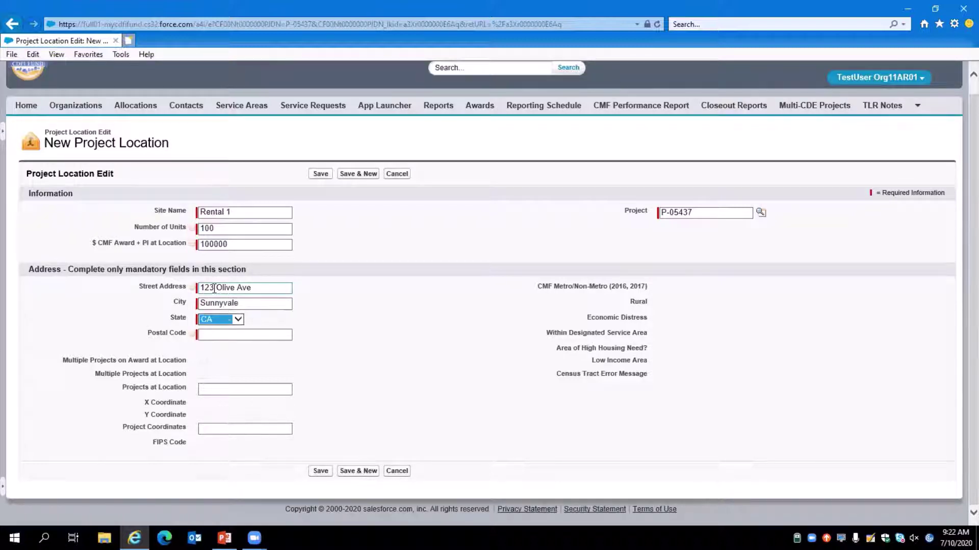
{"action": "key", "text": "Tab"}
{"action": "type", "text": "94086"}
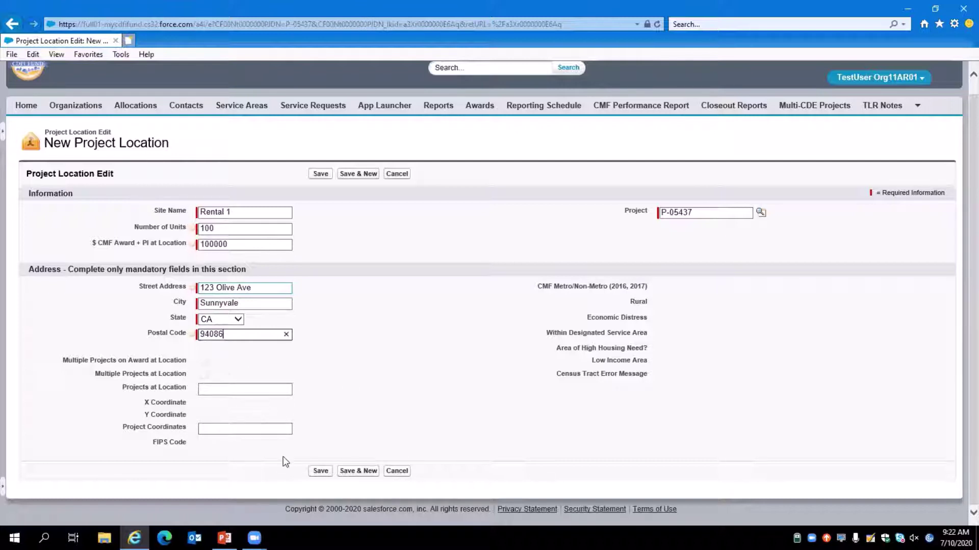
{"action": "left_click", "coordinate": [319, 469]}
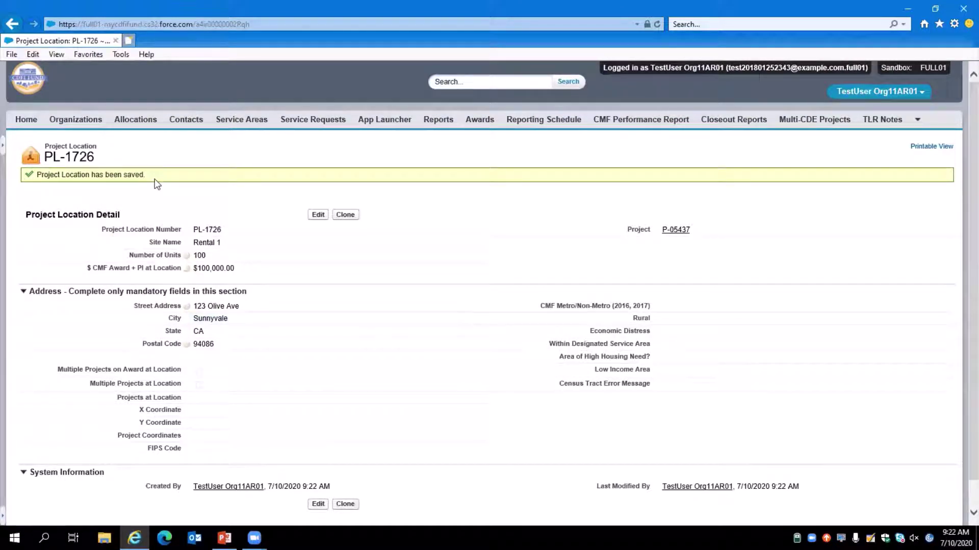
- Return to project P-05437 and start a new CMF project annual report for it
{"action": "left_click", "coordinate": [678, 235]}
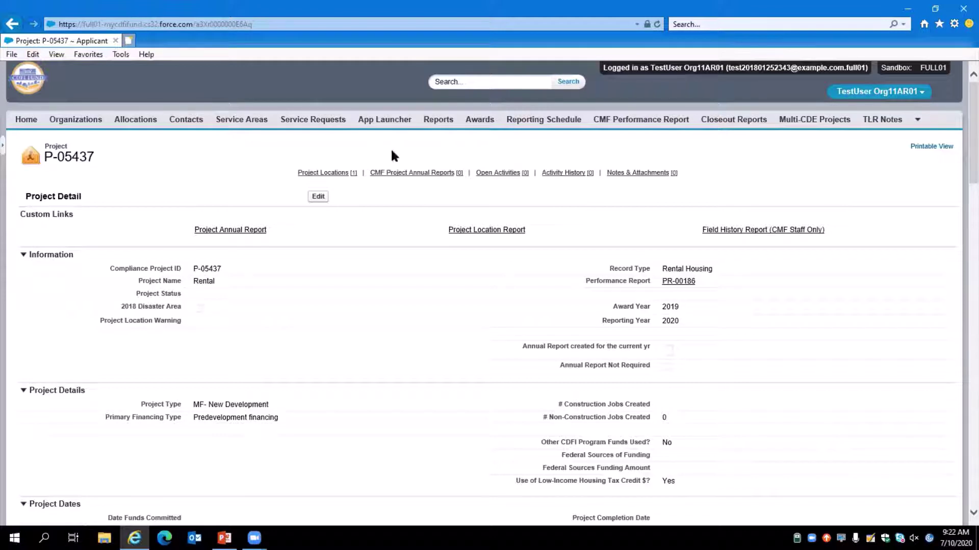
{"action": "mouse_move", "coordinate": [404, 174]}
{"action": "mouse_move", "coordinate": [436, 180]}
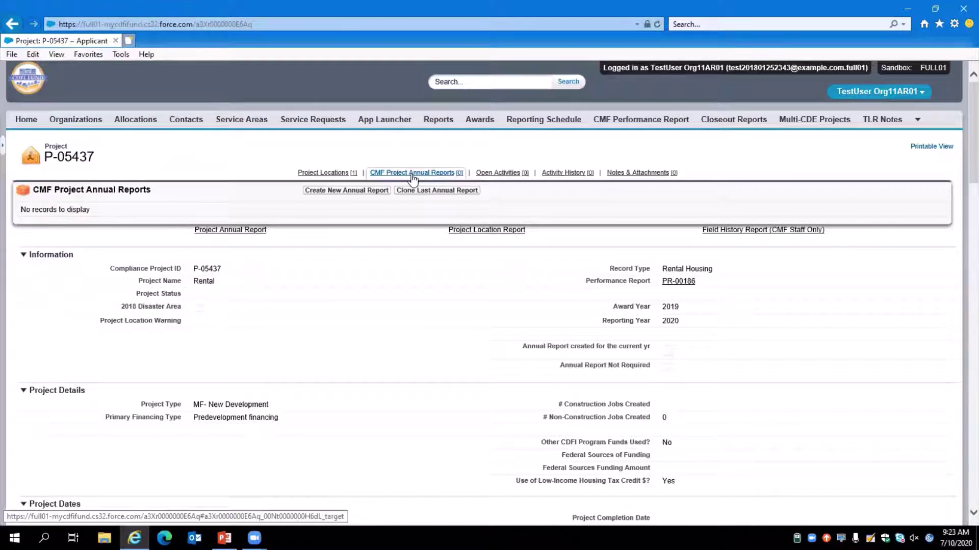
{"action": "left_click", "coordinate": [368, 193]}
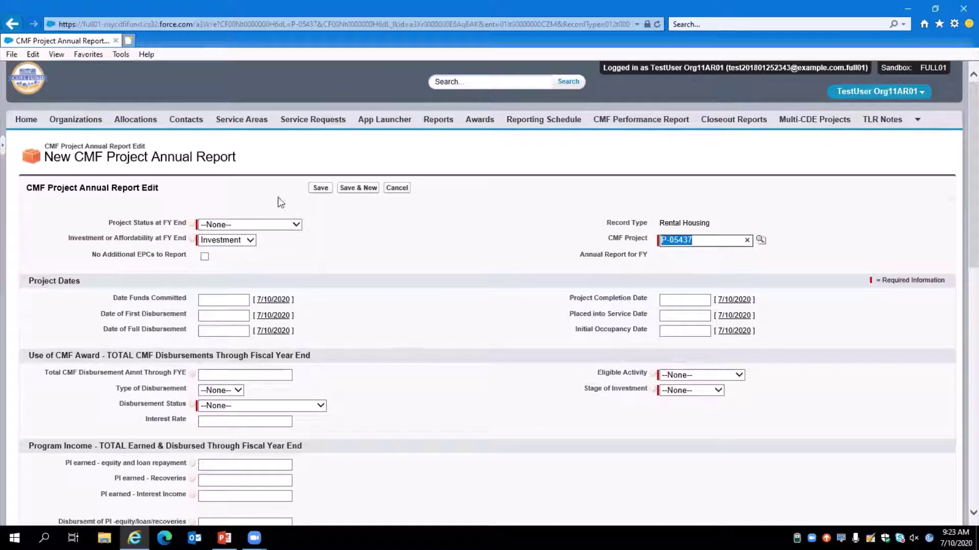
- Set the report's FY-end project status to Committed with Investment selected, and the date funds committed to 7/10/2020
{"action": "left_click", "coordinate": [280, 223]}
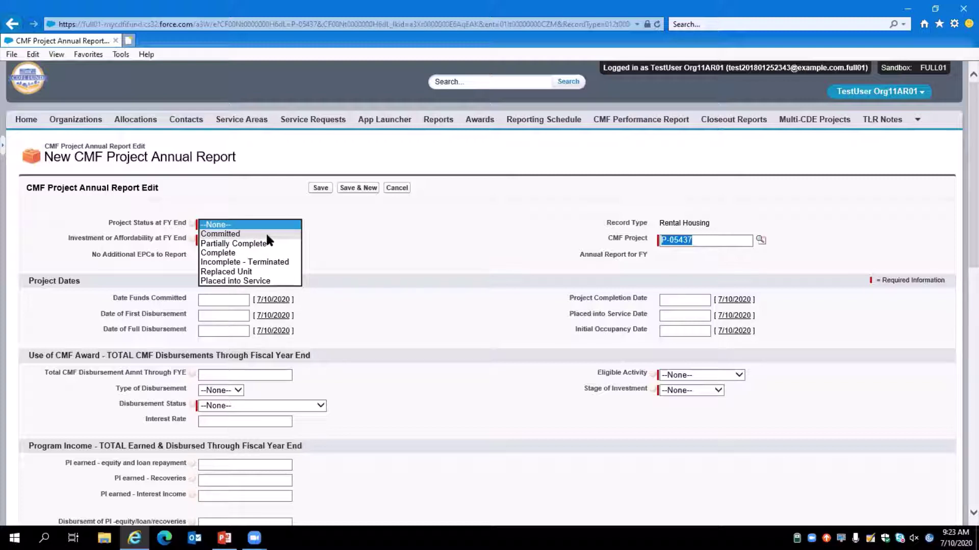
{"action": "left_click", "coordinate": [267, 235]}
{"action": "left_click", "coordinate": [250, 240]}
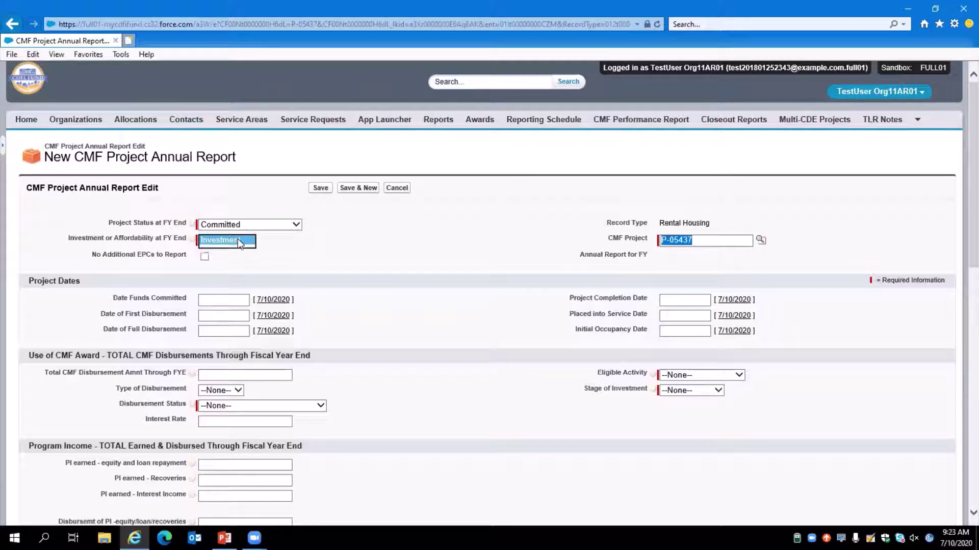
{"action": "left_click", "coordinate": [238, 239]}
{"action": "scroll", "coordinate": [509, 281], "scroll_direction": "down", "scroll_amount": 1}
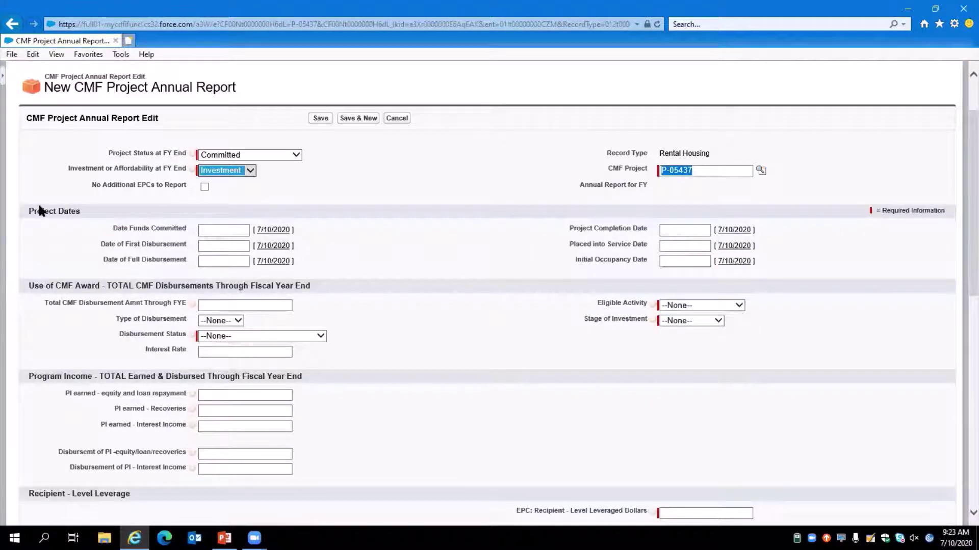
{"action": "left_click", "coordinate": [278, 234]}
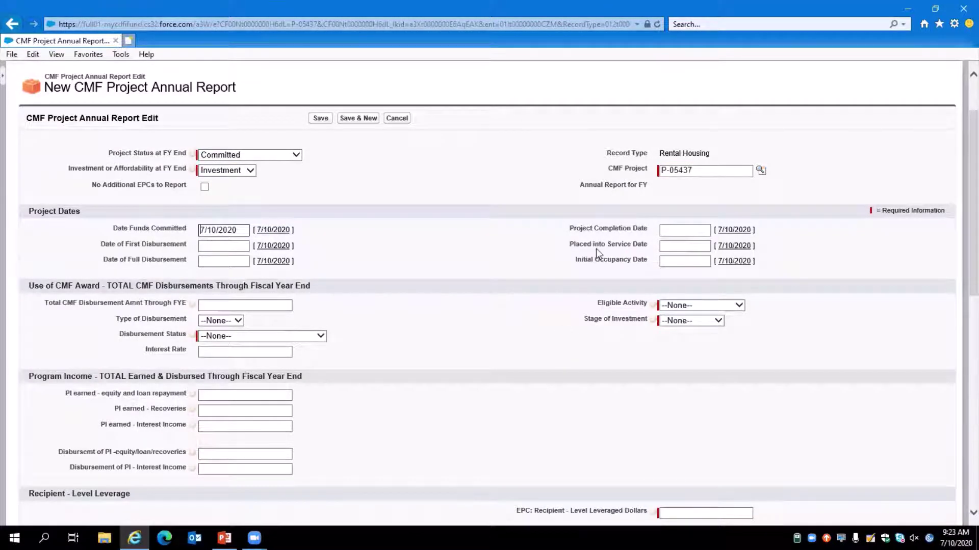
- Set the total CMF disbursement amount through fiscal year end to 0 and the type of disbursement to Debt
{"action": "scroll", "coordinate": [309, 327], "scroll_direction": "down", "scroll_amount": 1}
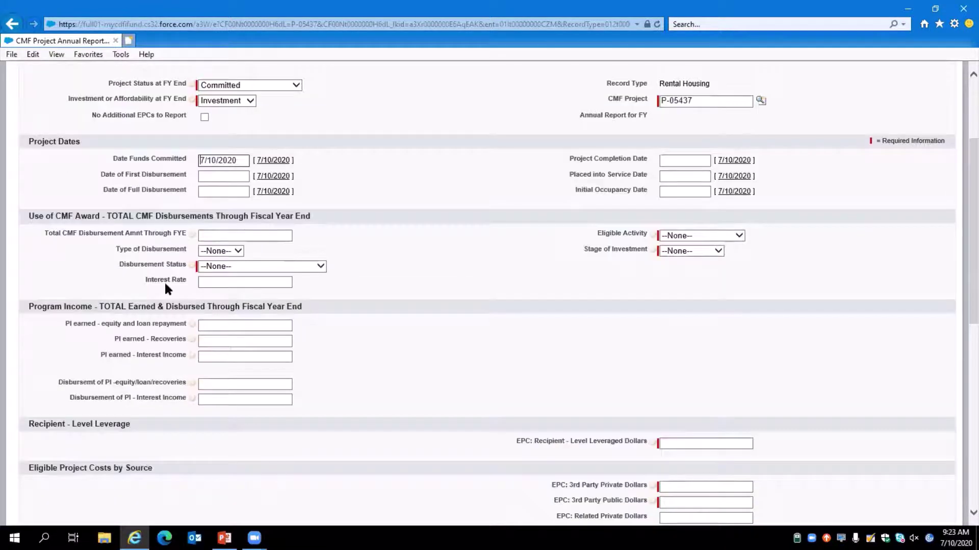
{"action": "left_click", "coordinate": [232, 234]}
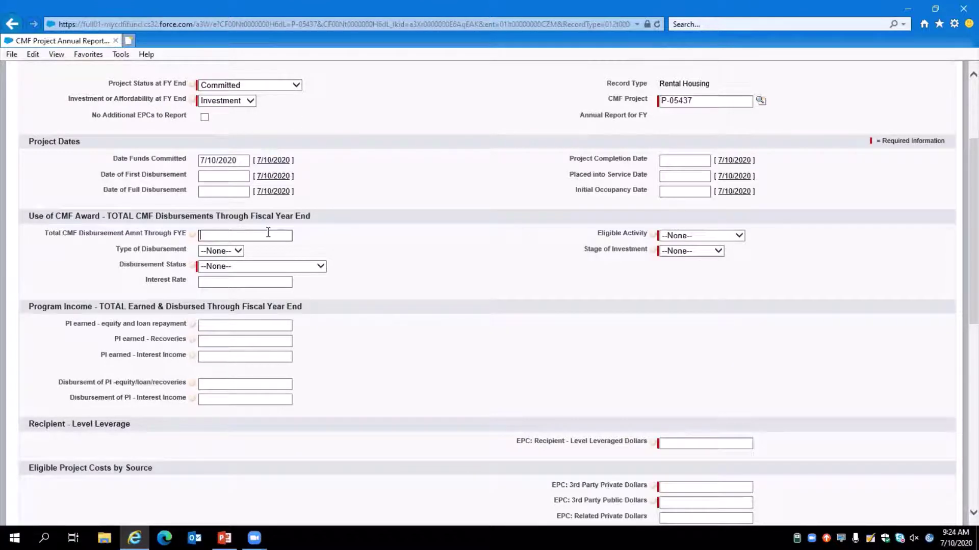
{"action": "type", "text": "0"}
{"action": "left_click", "coordinate": [225, 251]}
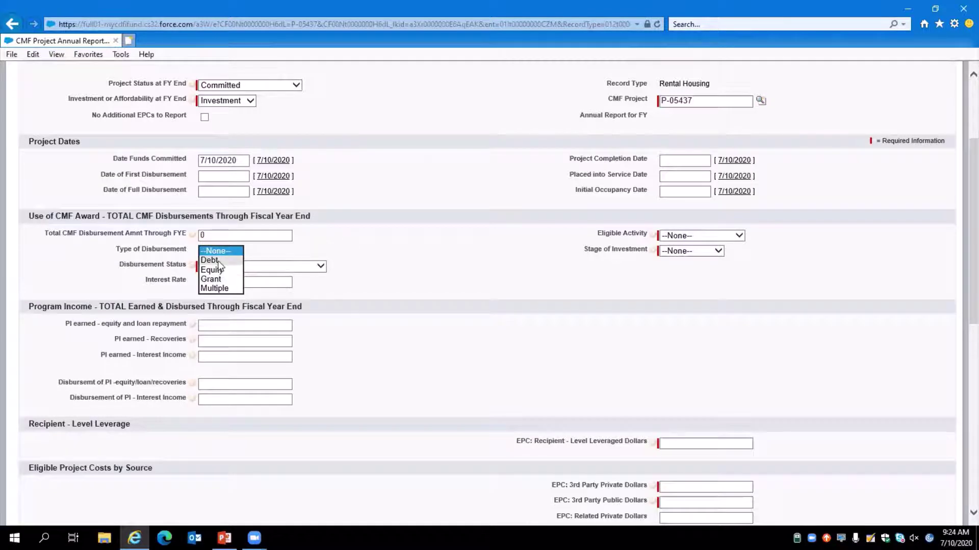
{"action": "left_click", "coordinate": [220, 260]}
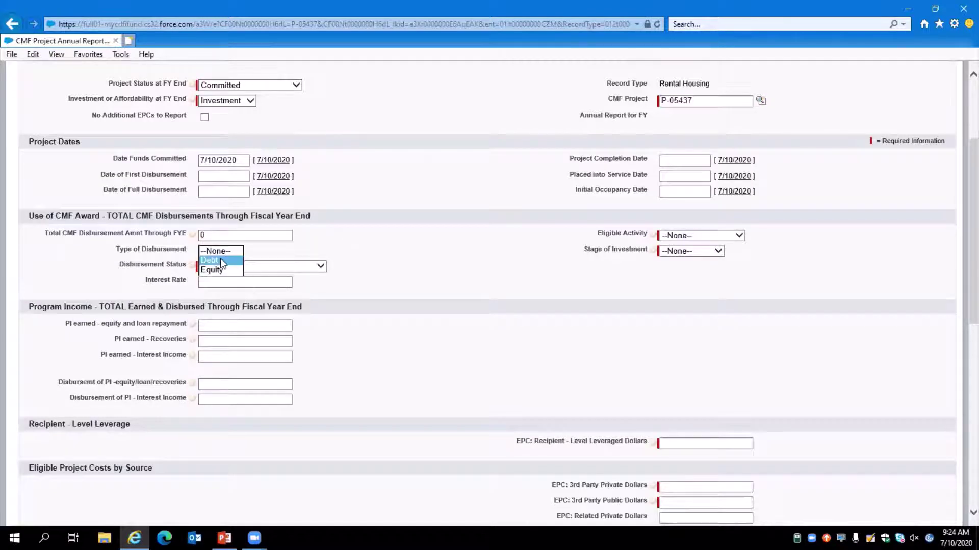
- Set the disbursement status to Committed - Not Yet Disbursed and the interest rate to 3
{"action": "left_click", "coordinate": [237, 269]}
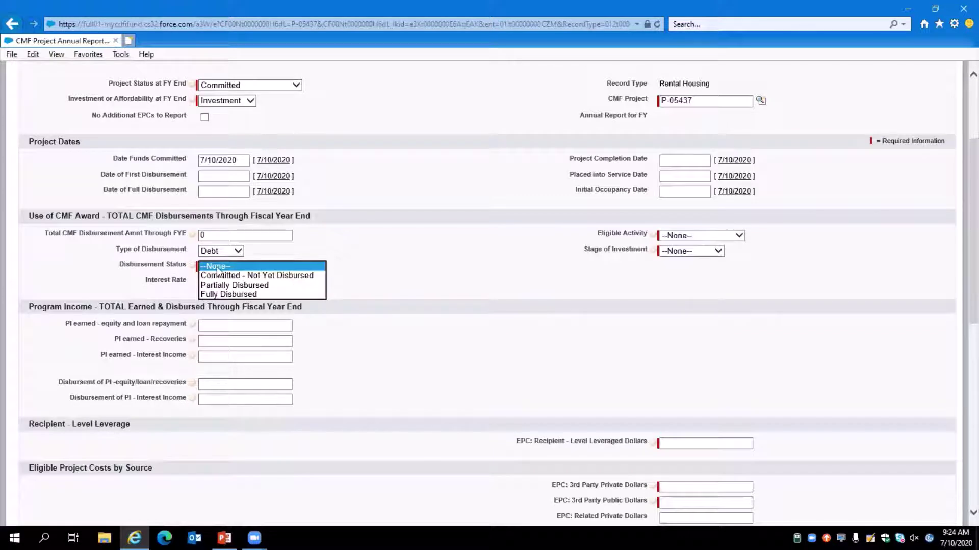
{"action": "left_click", "coordinate": [278, 277]}
{"action": "left_click", "coordinate": [243, 283]}
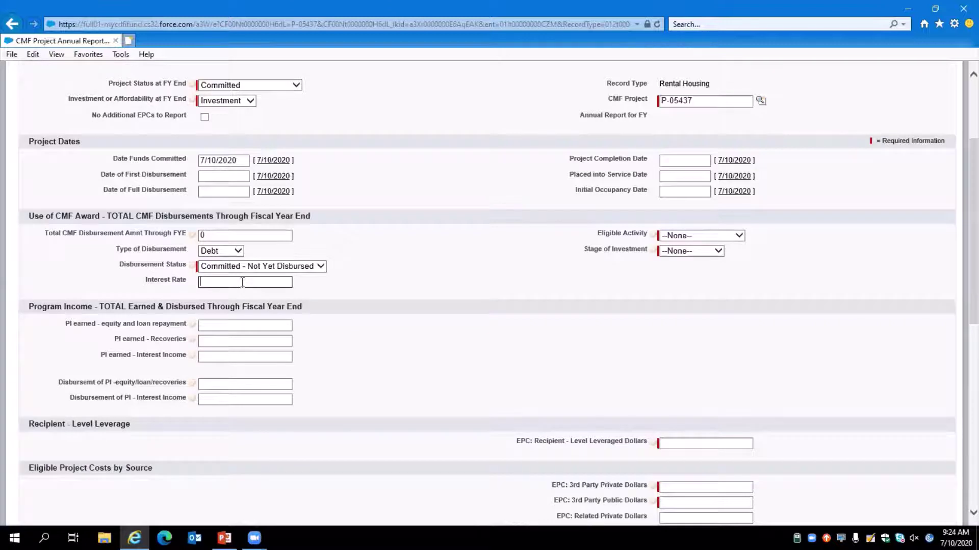
{"action": "type", "text": "3"}
- Choose Affordable Housing as the eligible activity and Initial as the stage of investment
{"action": "left_click", "coordinate": [710, 236]}
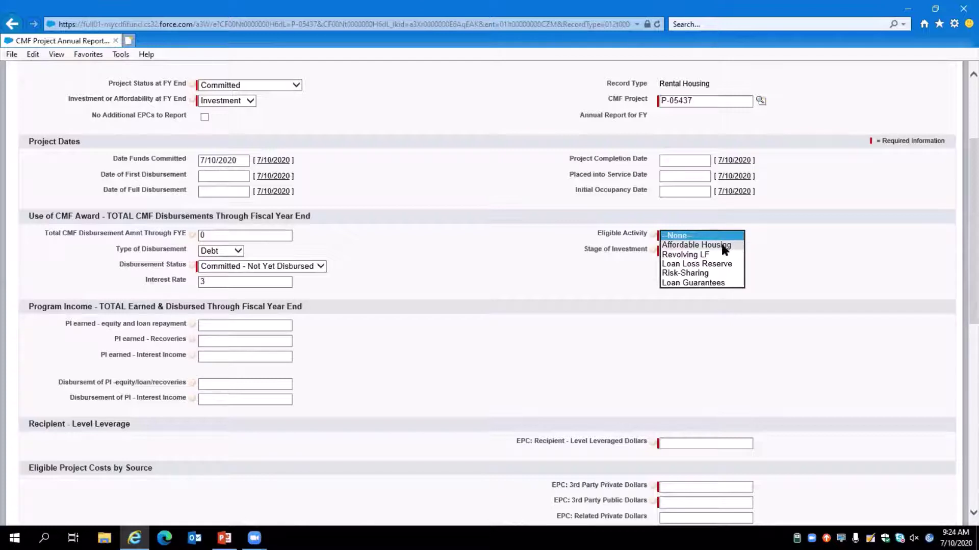
{"action": "left_click", "coordinate": [722, 246]}
{"action": "left_click", "coordinate": [691, 251]}
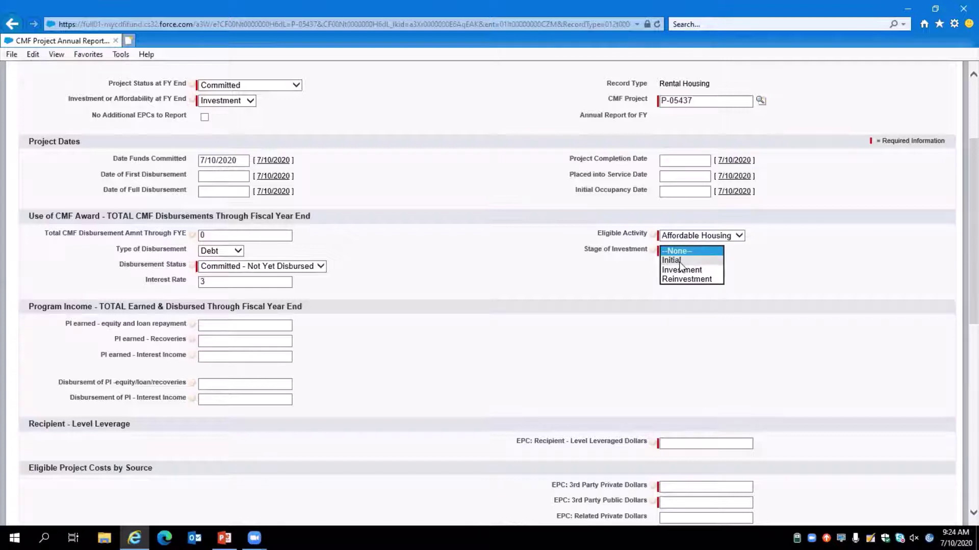
{"action": "left_click", "coordinate": [678, 260]}
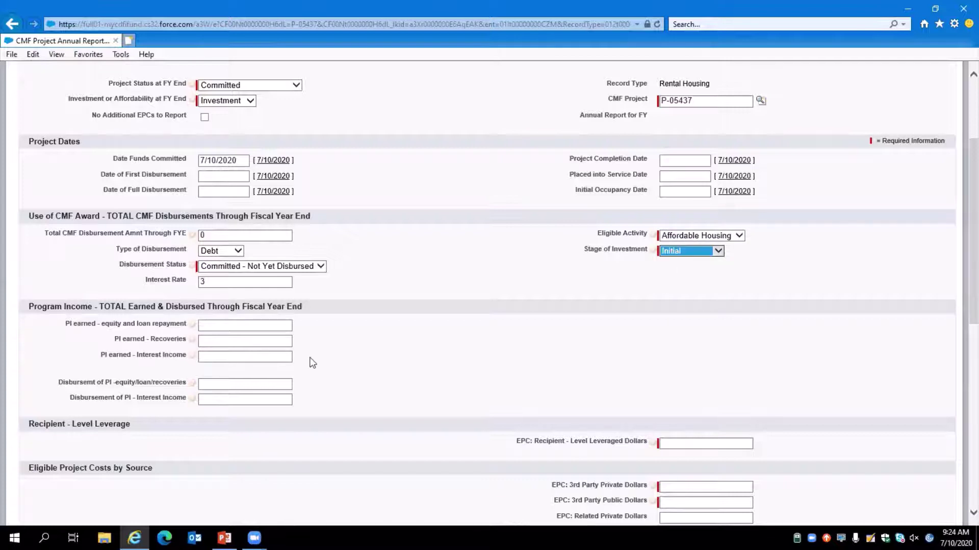
- Enter 0 for the EPC recipient-level leveraged dollars, 3rd party private dollars and 3rd party public dollars
{"action": "scroll", "coordinate": [321, 364], "scroll_direction": "down", "scroll_amount": 3}
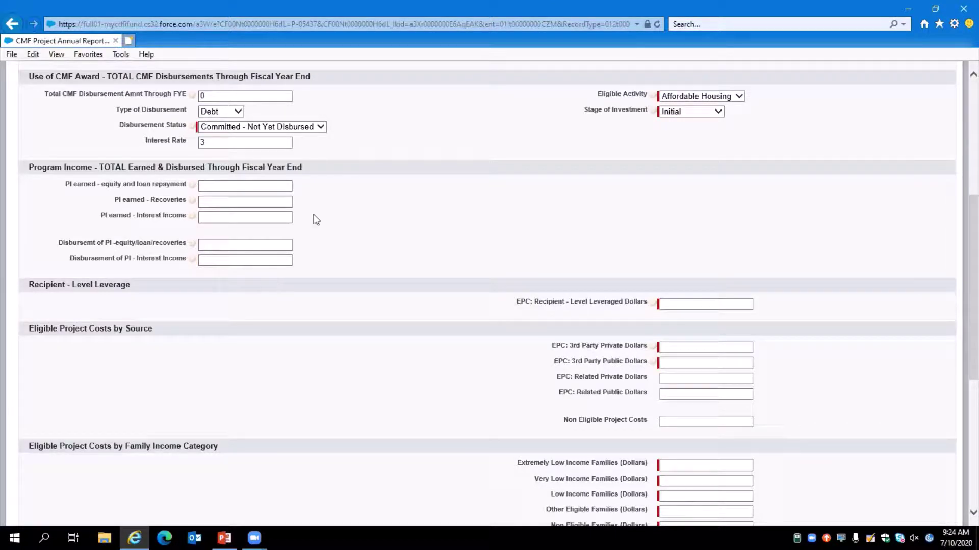
{"action": "scroll", "coordinate": [383, 286], "scroll_direction": "down", "scroll_amount": 3}
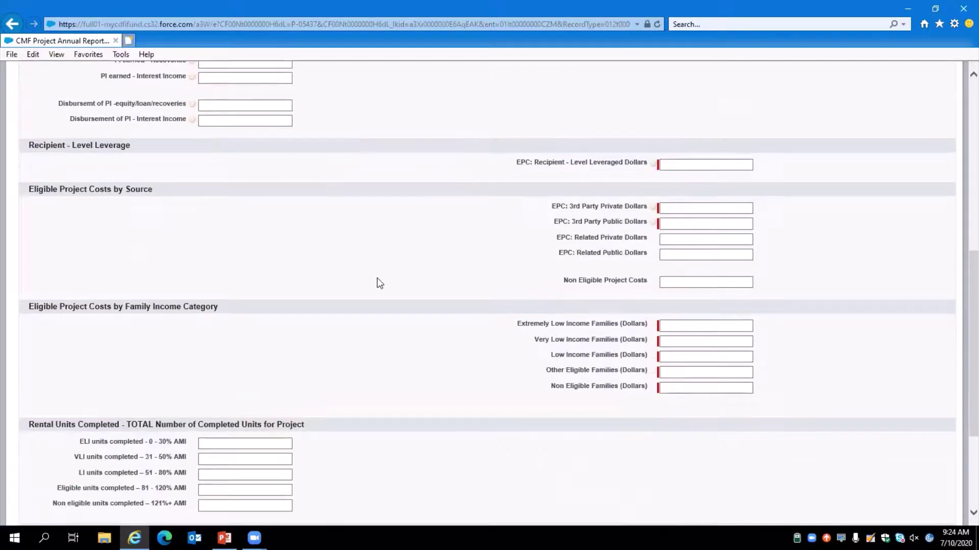
{"action": "scroll", "coordinate": [407, 249], "scroll_direction": "up", "scroll_amount": 3}
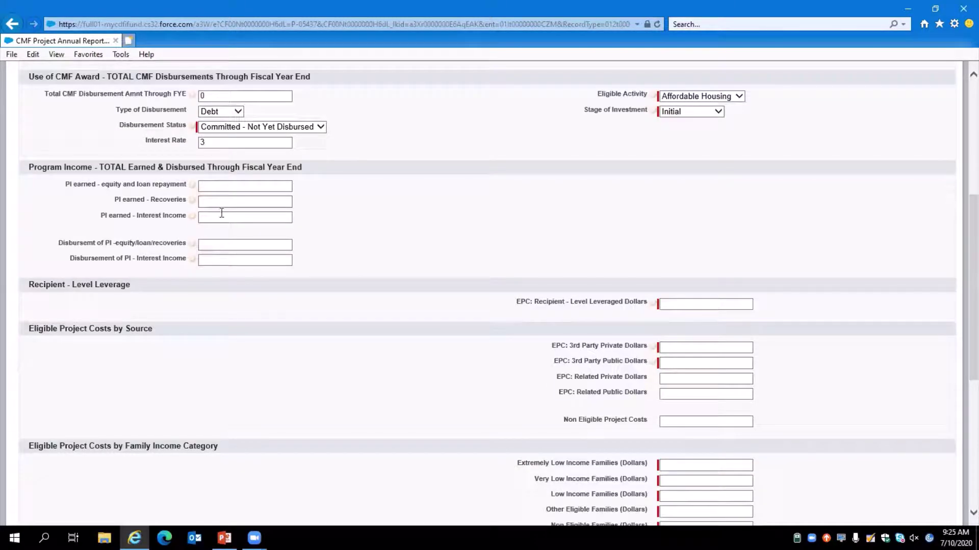
{"action": "scroll", "coordinate": [272, 258], "scroll_direction": "down", "scroll_amount": 1}
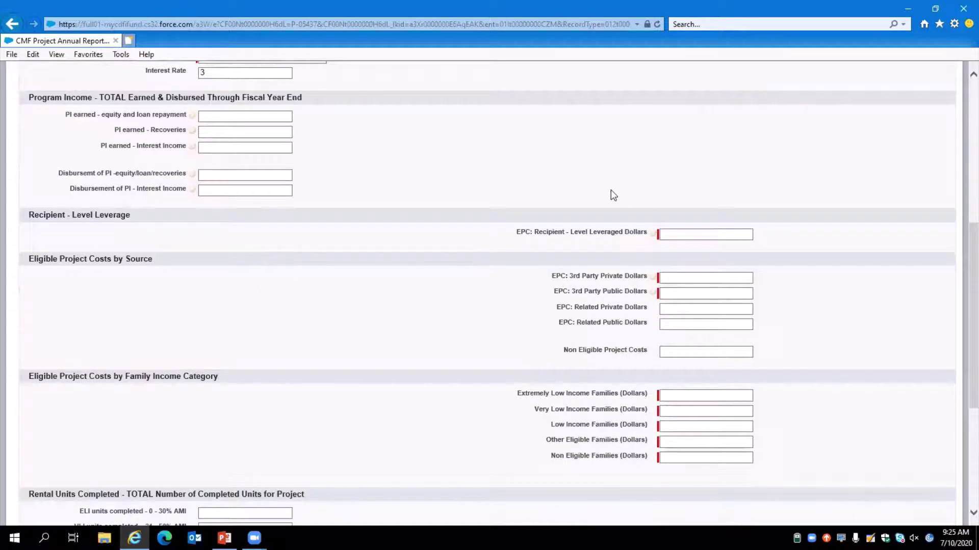
{"action": "left_click", "coordinate": [719, 236]}
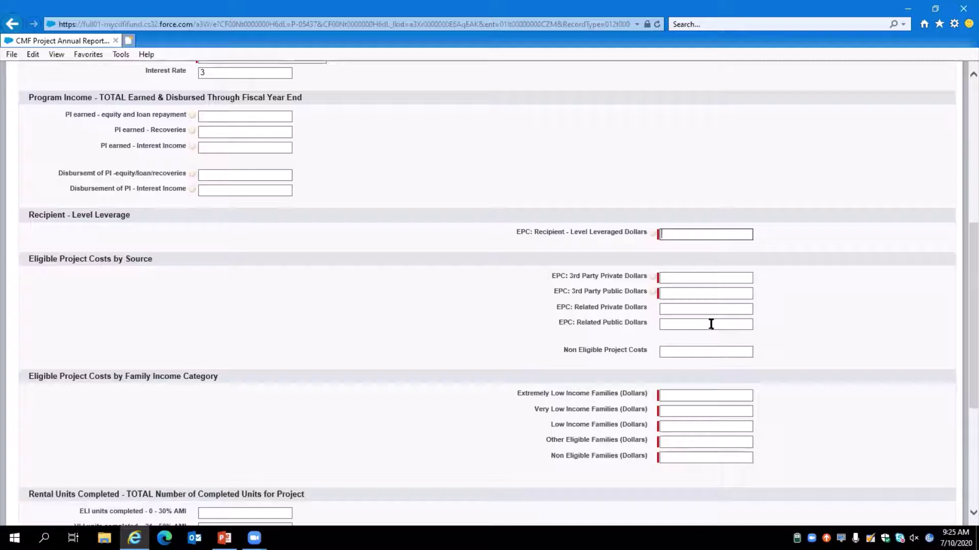
{"action": "type", "text": "0"}
{"action": "left_click", "coordinate": [670, 276]}
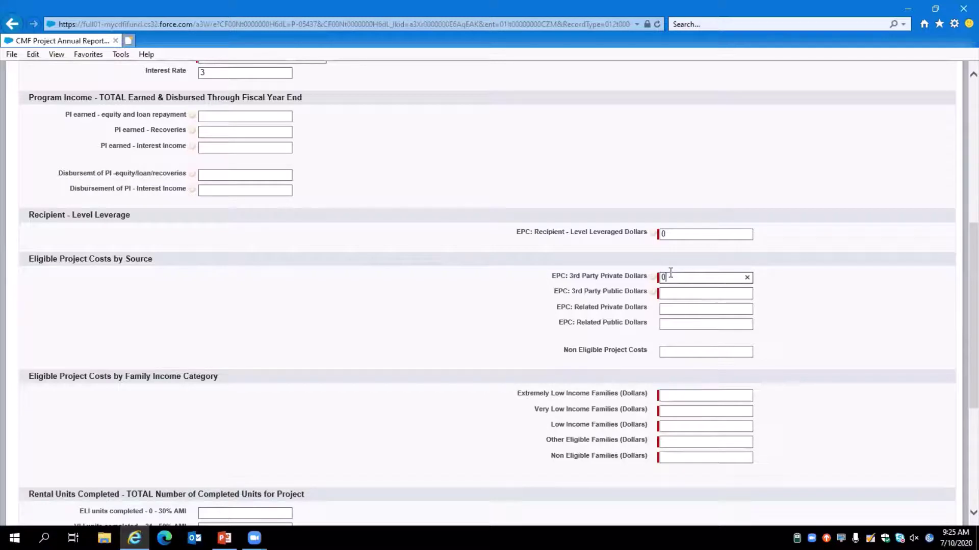
{"action": "left_click", "coordinate": [671, 293]}
{"action": "type", "text": "0"}
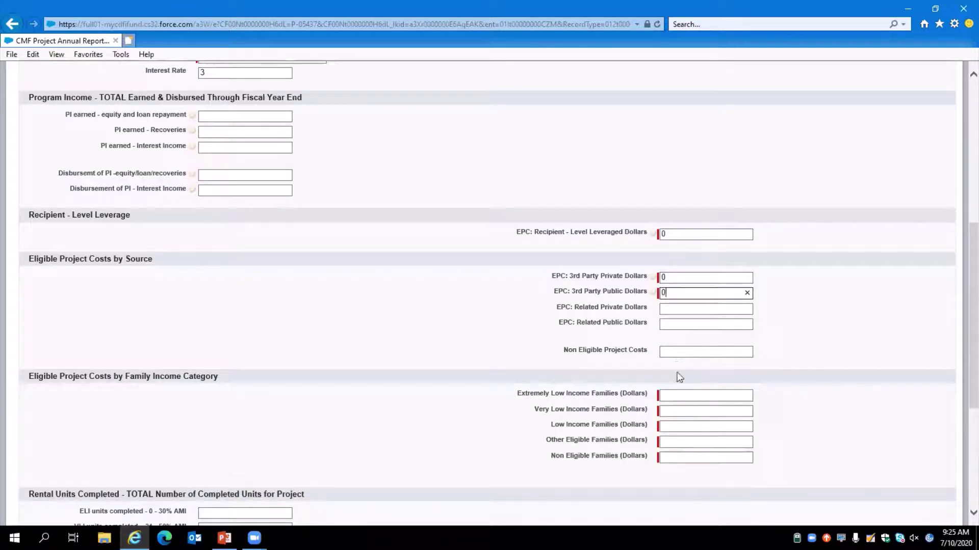
- Enter 0 dollars for all five family income categories, from extremely low income to non eligible families, under Eligible Project Costs
{"action": "left_click", "coordinate": [675, 396]}
{"action": "type", "text": "0"}
{"action": "left_click", "coordinate": [674, 411]}
{"action": "type", "text": "0"}
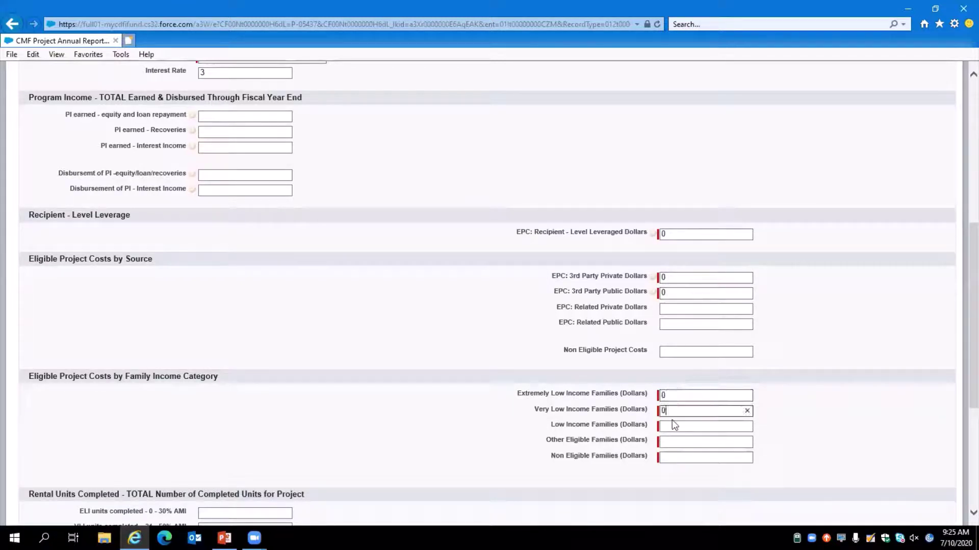
{"action": "left_click", "coordinate": [673, 425]}
{"action": "type", "text": "0"}
{"action": "left_click", "coordinate": [669, 443]}
{"action": "type", "text": "0"}
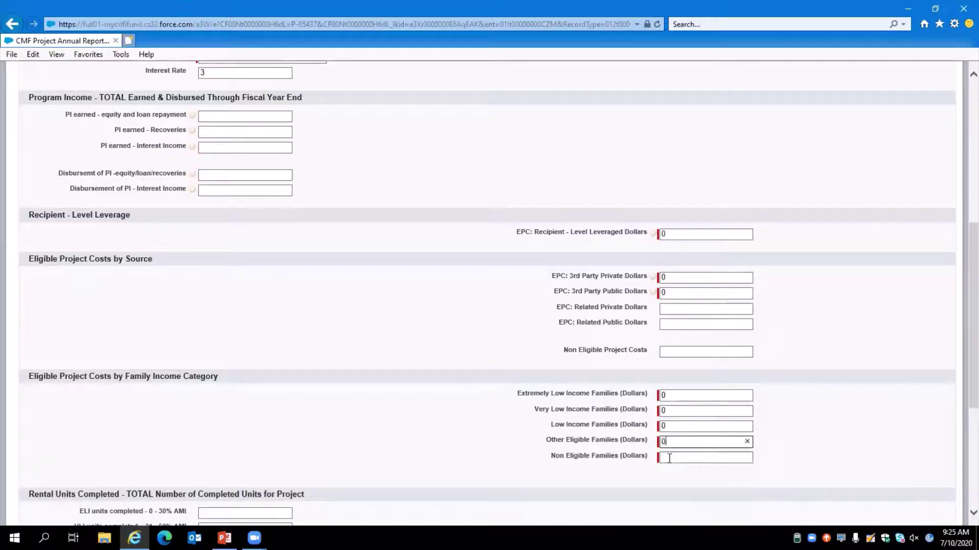
{"action": "left_click", "coordinate": [669, 458]}
{"action": "type", "text": "0"}
- Enter 0 completed rental units for every AMI level, from ELI units to non eligible units
{"action": "scroll", "coordinate": [668, 454], "scroll_direction": "down", "scroll_amount": 4}
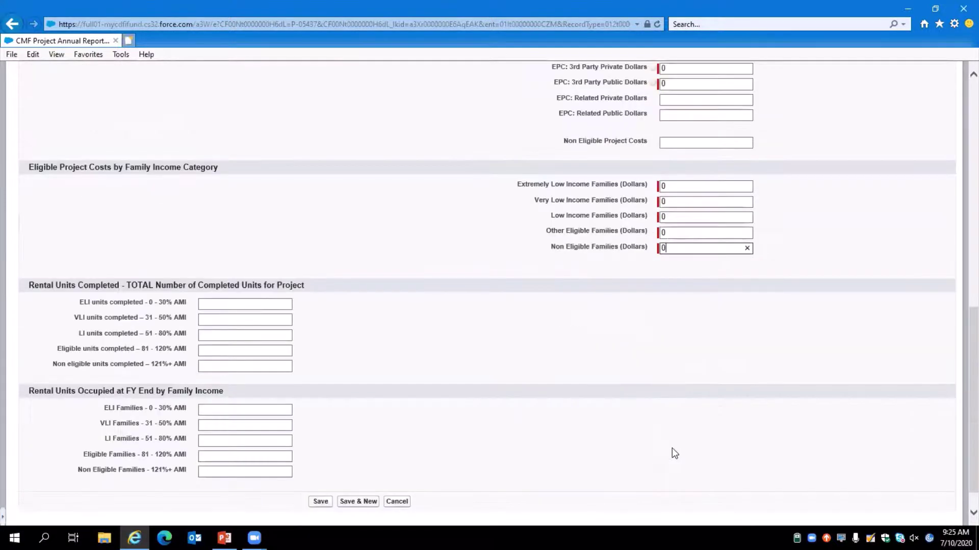
{"action": "scroll", "coordinate": [674, 451], "scroll_direction": "down", "scroll_amount": 1}
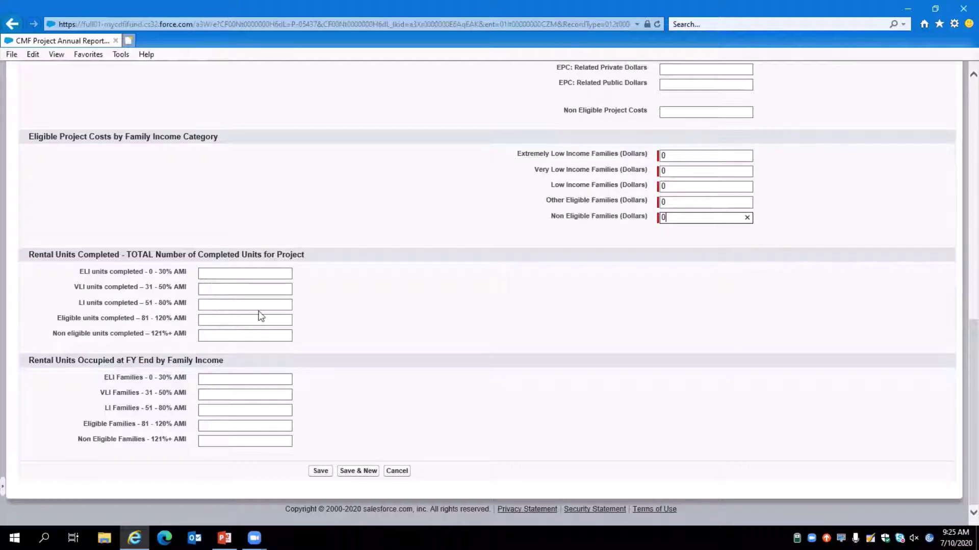
{"action": "left_click", "coordinate": [244, 272]}
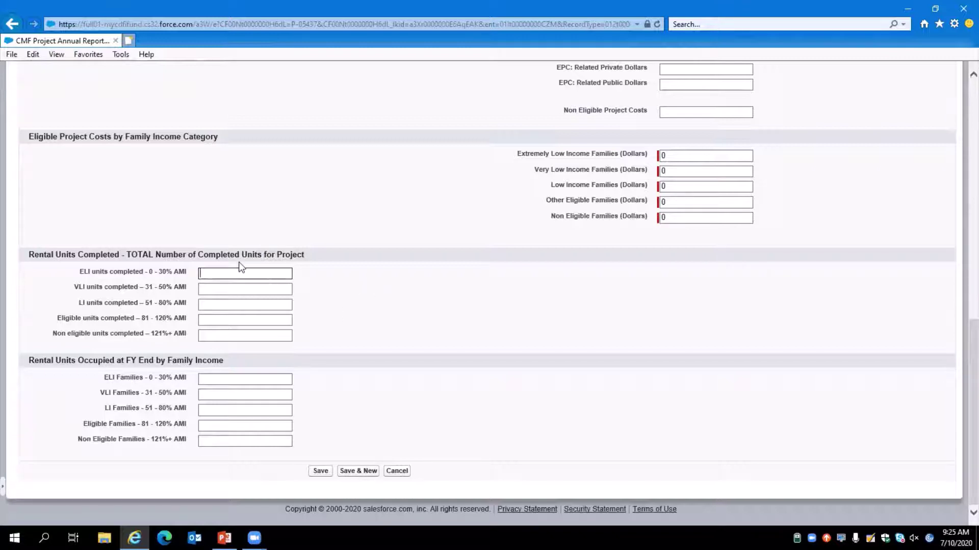
{"action": "type", "text": "0"}
{"action": "key", "text": "Tab"}
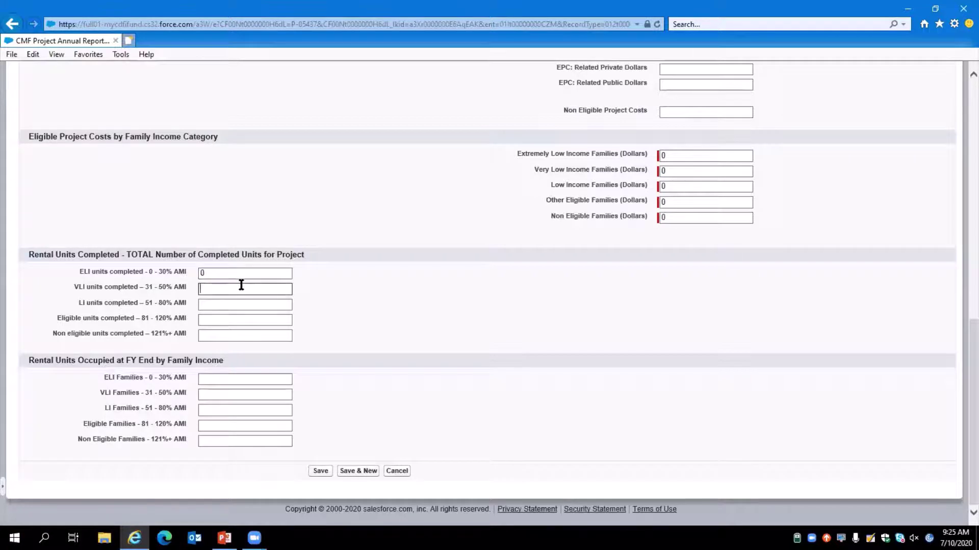
{"action": "type", "text": "0"}
{"action": "key", "text": "Tab"}
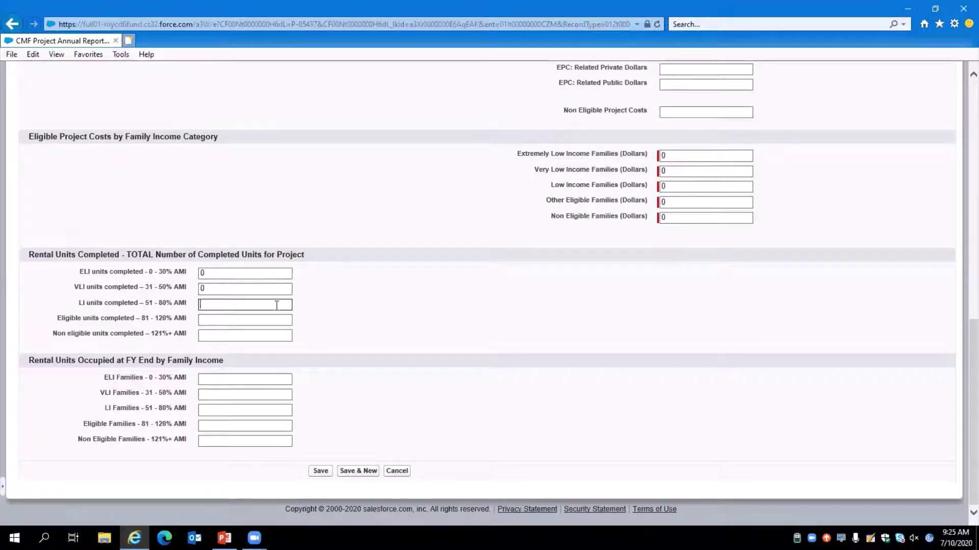
{"action": "type", "text": "0"}
{"action": "key", "text": "Tab"}
{"action": "type", "text": "0"}
{"action": "key", "text": "Tab"}
{"action": "type", "text": "0"}
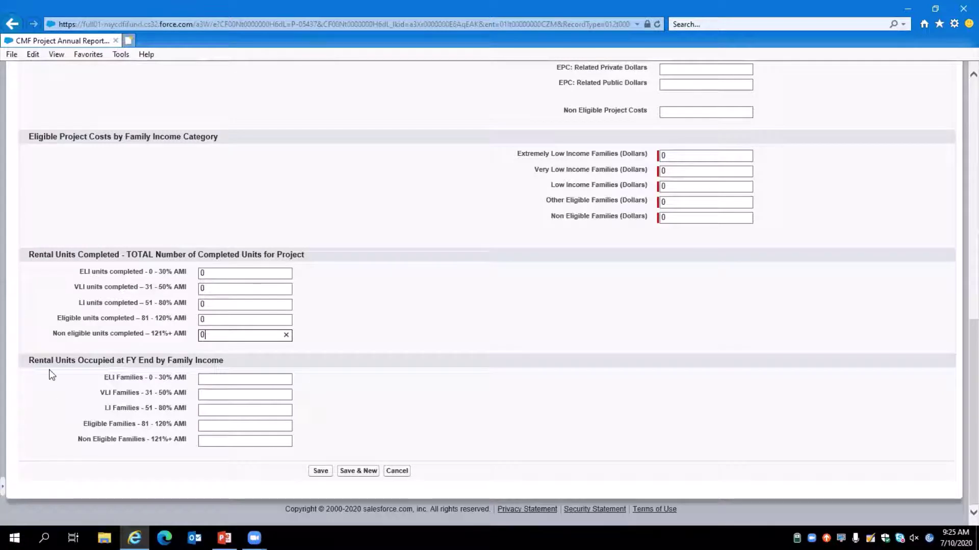
- Save the CMF project annual report, leaving the units occupied at FY end by family income blank
{"action": "left_click_drag", "start_coordinate": [29, 360], "coordinate": [226, 359]}
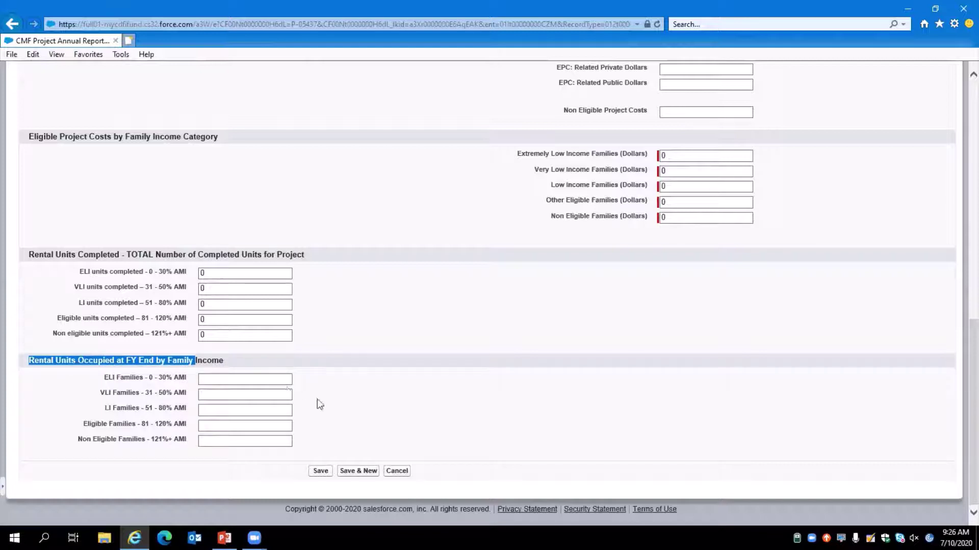
{"action": "left_click", "coordinate": [361, 387]}
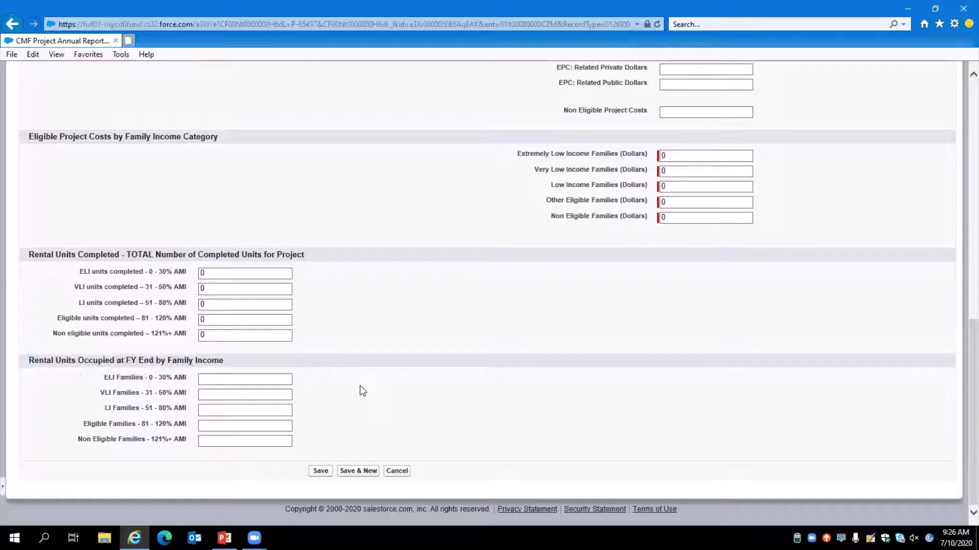
{"action": "left_click", "coordinate": [321, 471]}
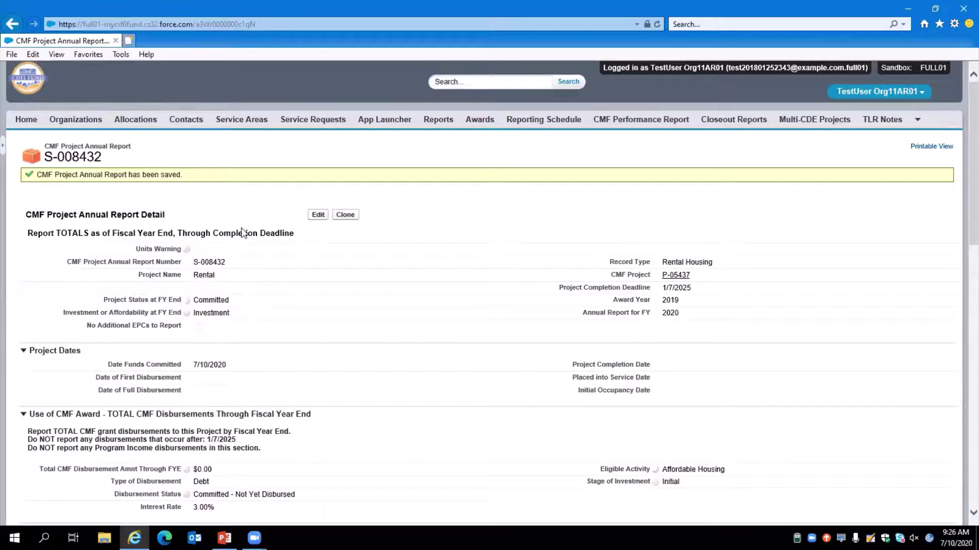
- Return to project P-05437 and open its Project Annual Report export in Excel, accepting the file format mismatch
{"action": "left_click", "coordinate": [677, 276]}
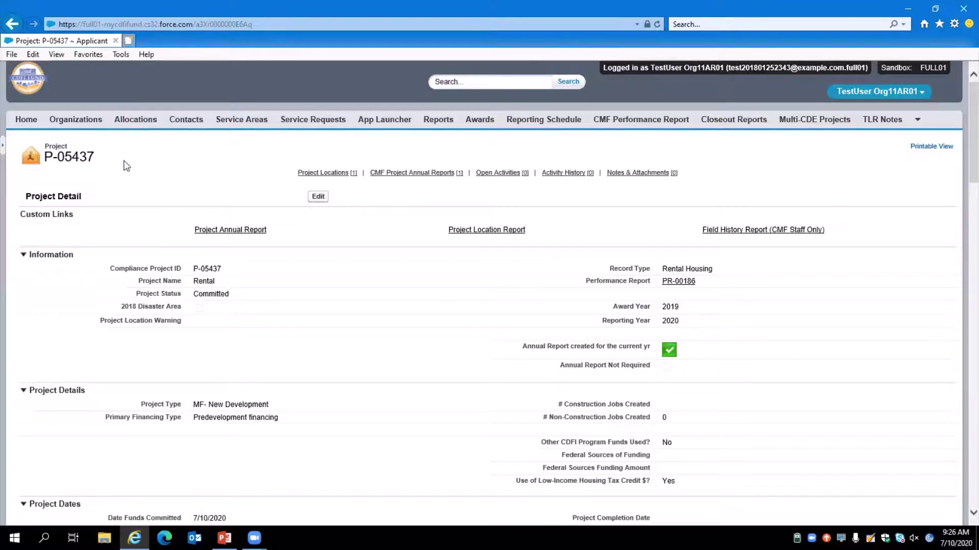
{"action": "left_click", "coordinate": [230, 230]}
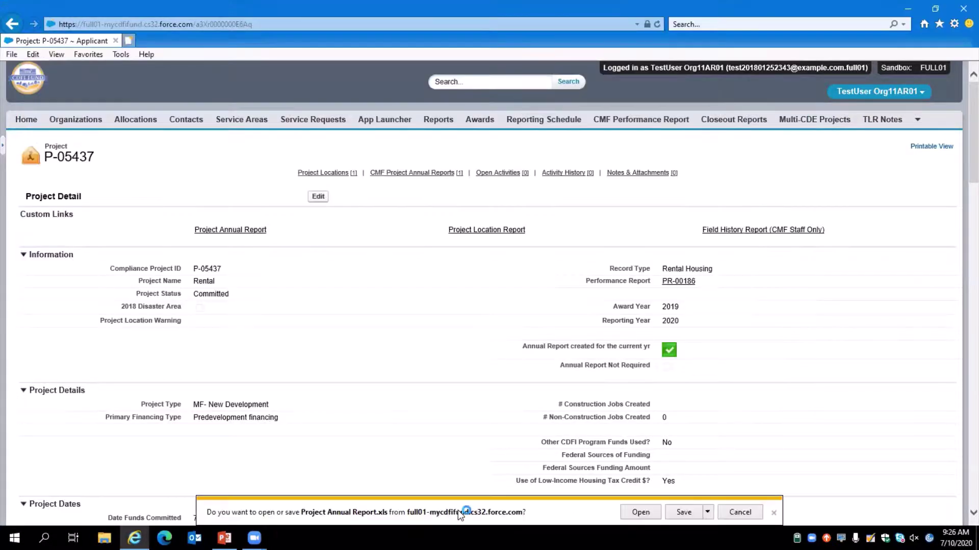
{"action": "left_click", "coordinate": [638, 513]}
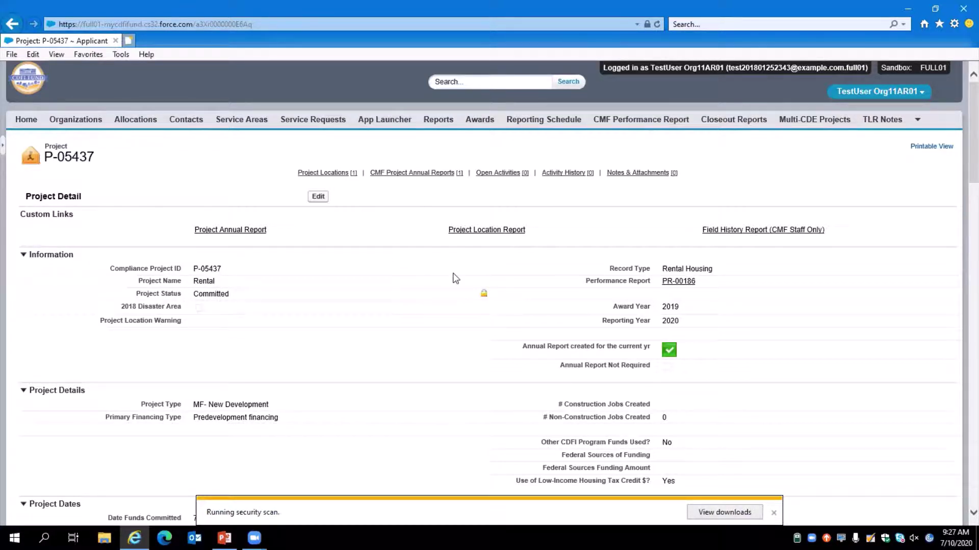
{"action": "mouse_move", "coordinate": [428, 176]}
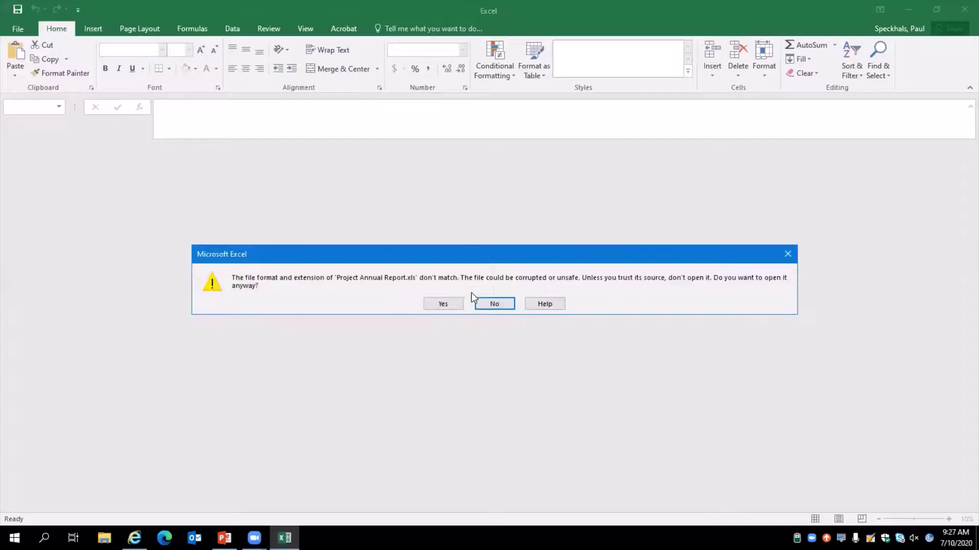
{"action": "left_click", "coordinate": [442, 304]}
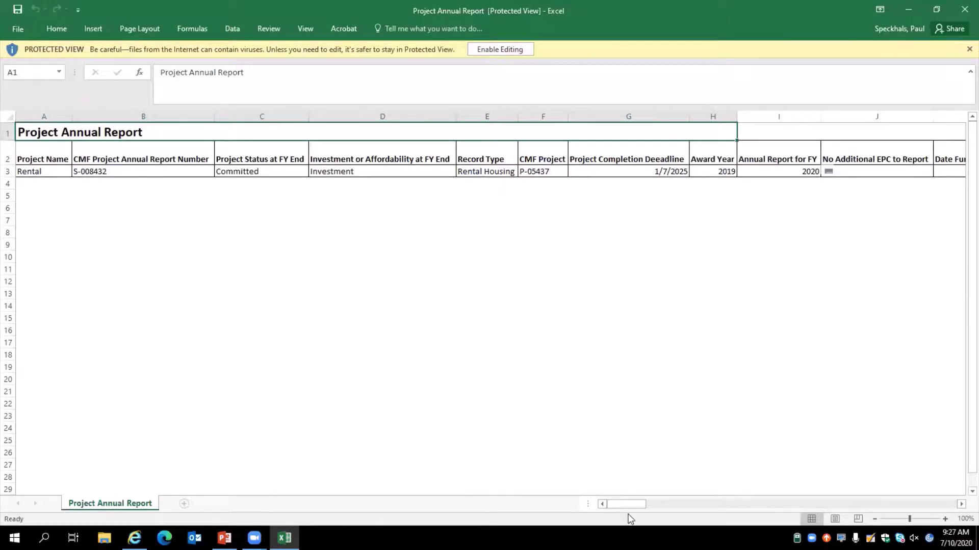
- Look through the columns of the Project Annual Report spreadsheet and close the workbook
{"action": "left_click_drag", "start_coordinate": [622, 505], "coordinate": [582, 500]}
{"action": "left_click_drag", "start_coordinate": [627, 507], "coordinate": [358, 188]}
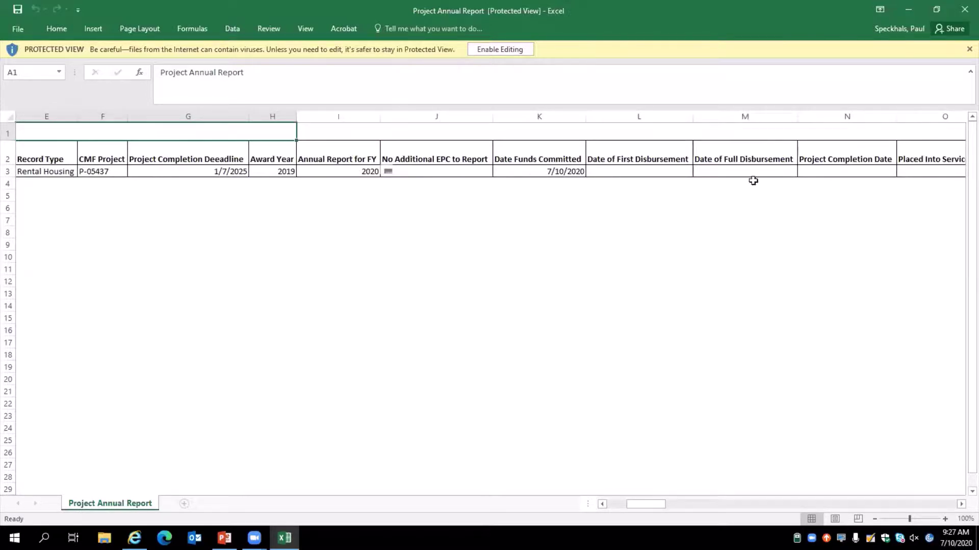
{"action": "left_click", "coordinate": [965, 9]}
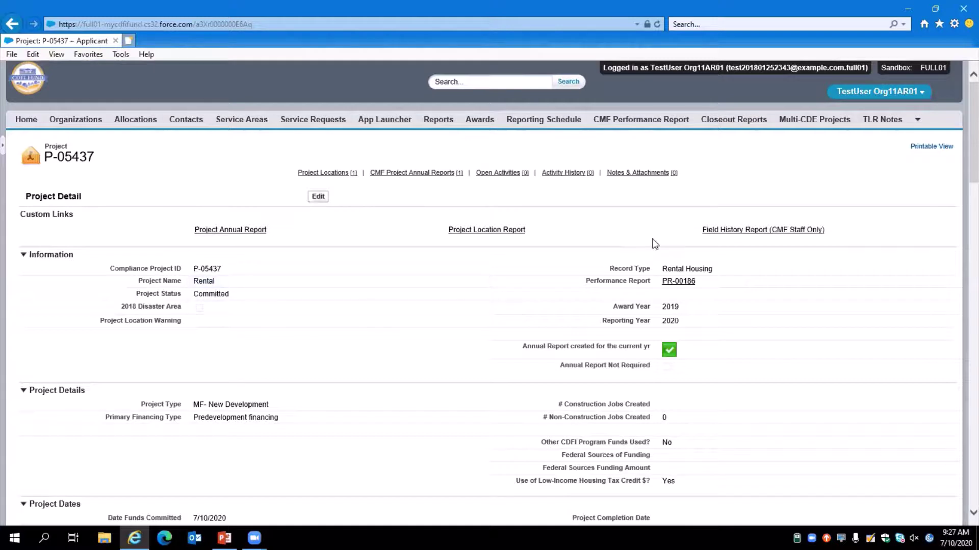
- Go to performance report PR-00186 and open its Rental Project Report export in Excel to check the project's status
{"action": "left_click", "coordinate": [676, 284]}
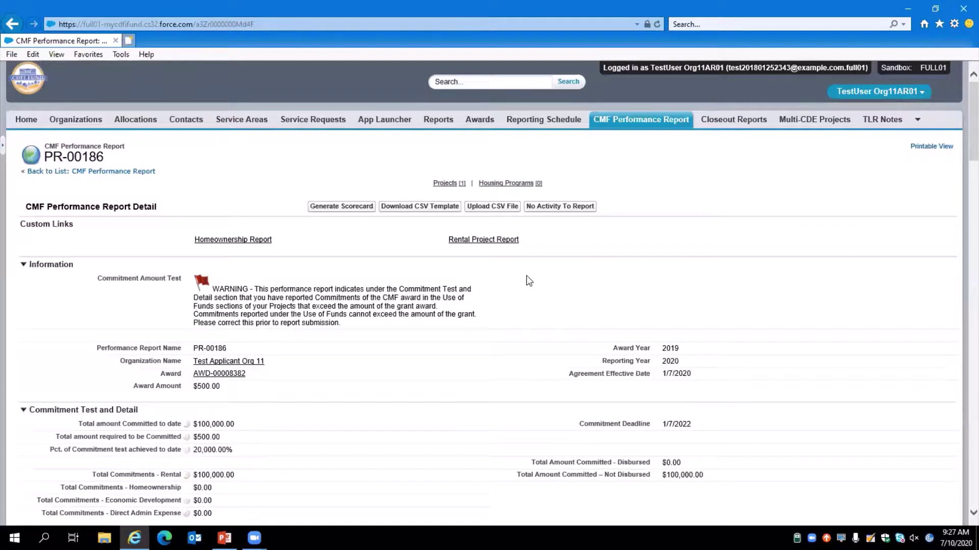
{"action": "left_click", "coordinate": [492, 241]}
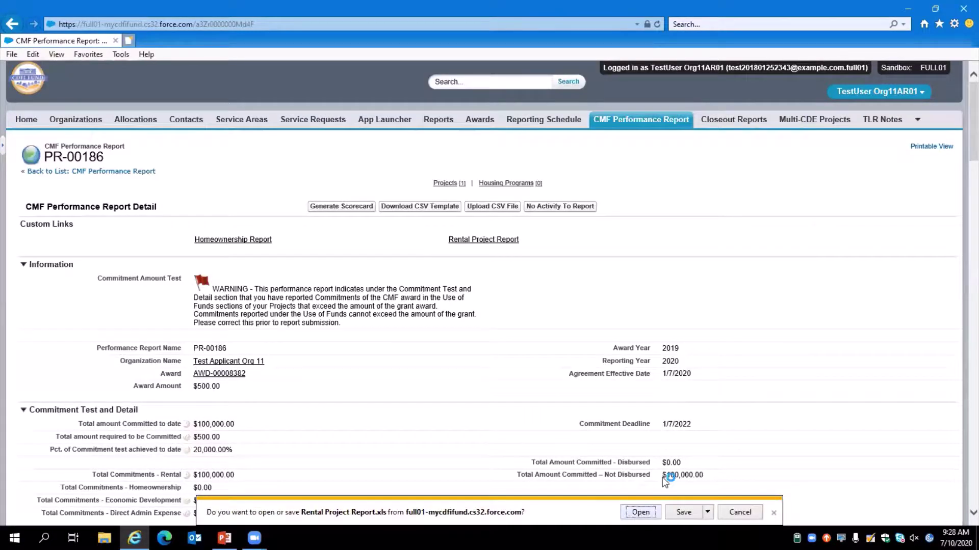
{"action": "key", "text": "Return"}
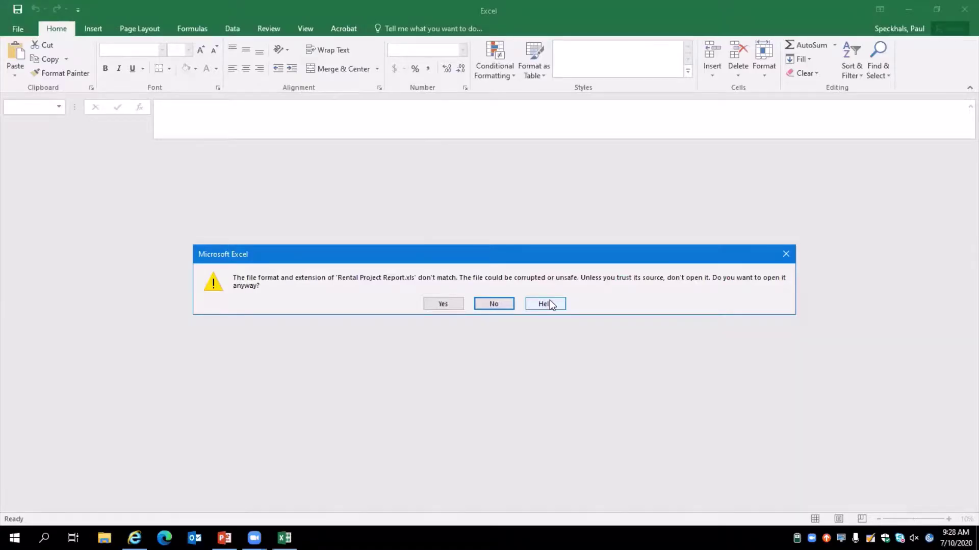
{"action": "left_click", "coordinate": [448, 305]}
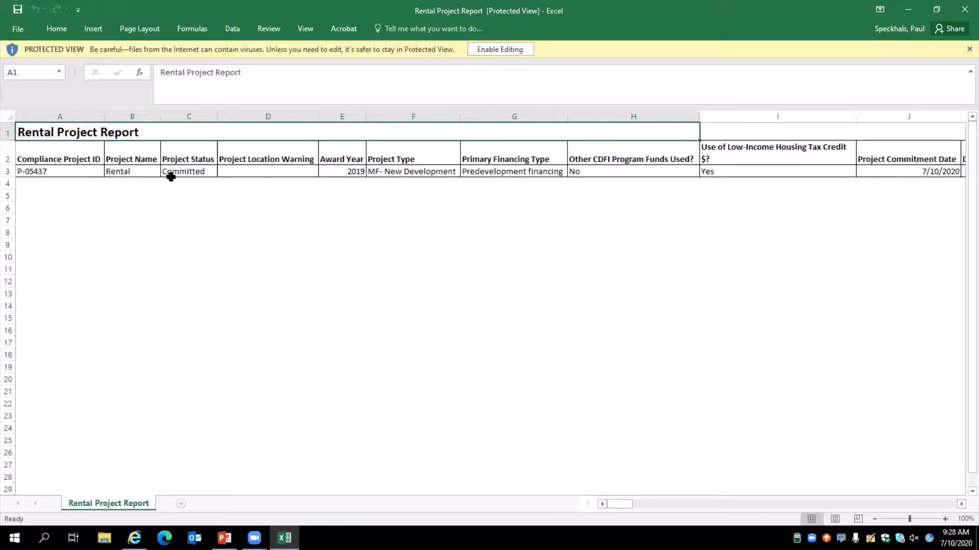
{"action": "left_click", "coordinate": [203, 172]}
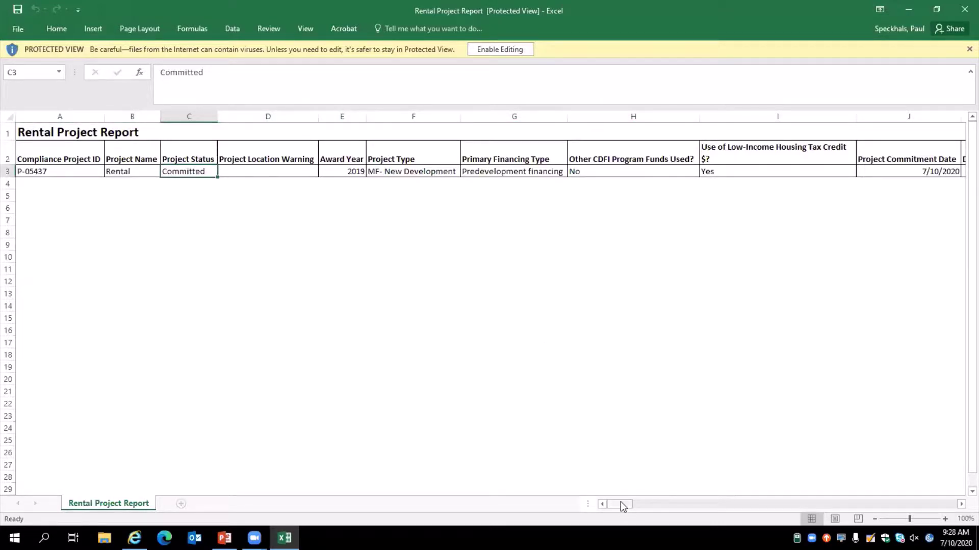
- Look through the Rental Project Report's columns, including the committed CMF investment amount, disbursement status and the row for project P-05437
{"action": "left_click_drag", "start_coordinate": [620, 502], "coordinate": [684, 506]}
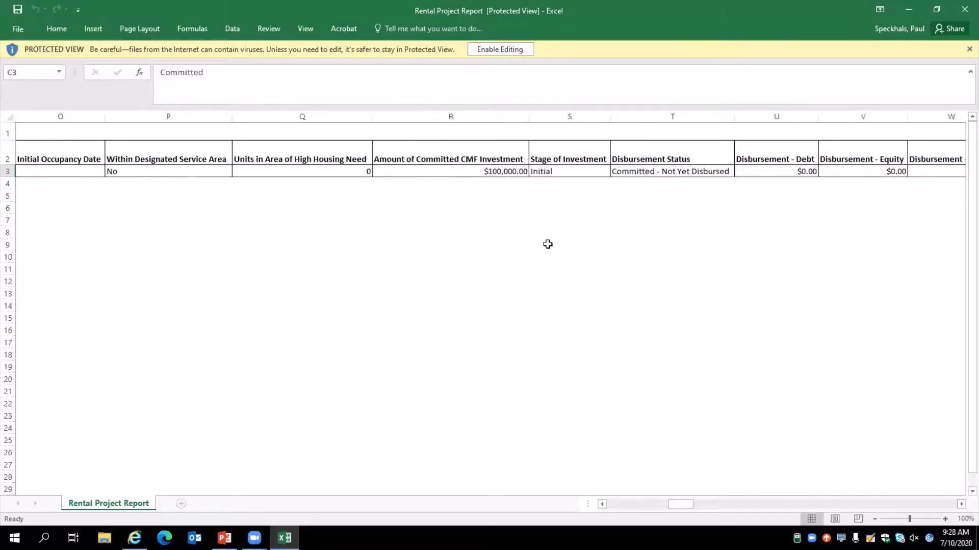
{"action": "left_click", "coordinate": [482, 181]}
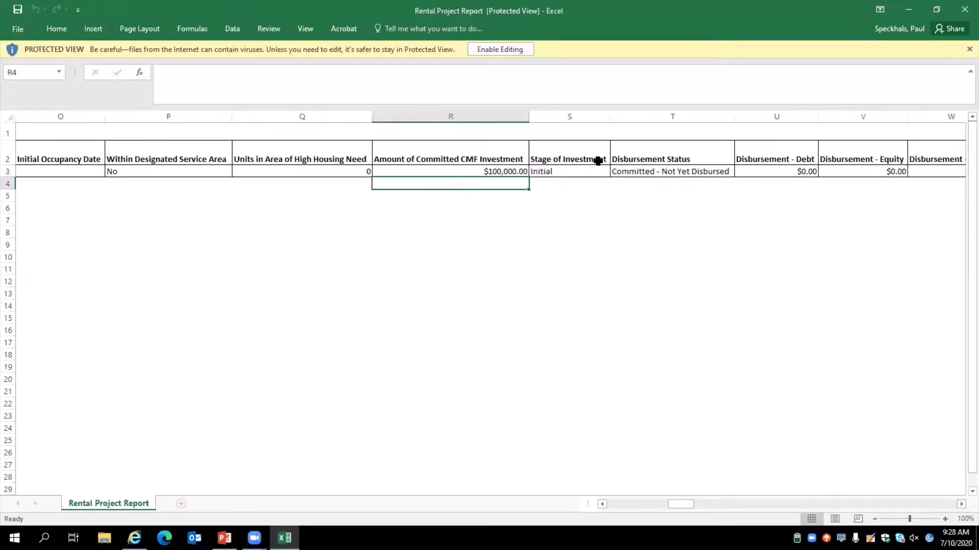
{"action": "left_click", "coordinate": [707, 173]}
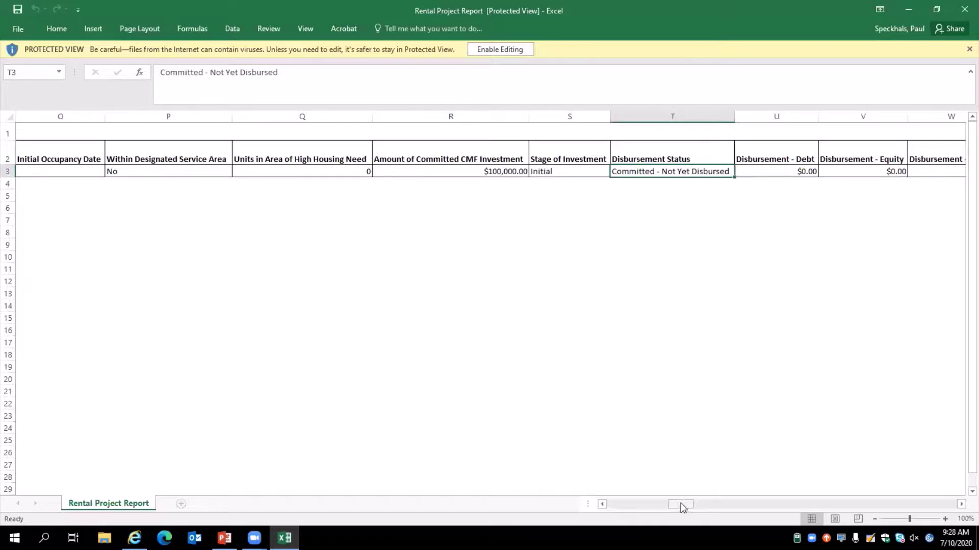
{"action": "left_click_drag", "start_coordinate": [681, 503], "coordinate": [604, 496]}
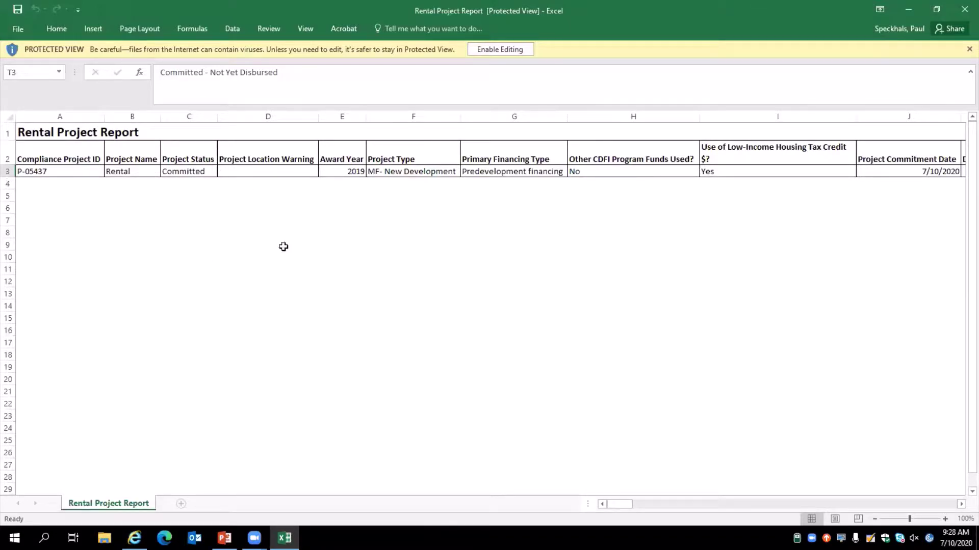
{"action": "left_click", "coordinate": [284, 267]}
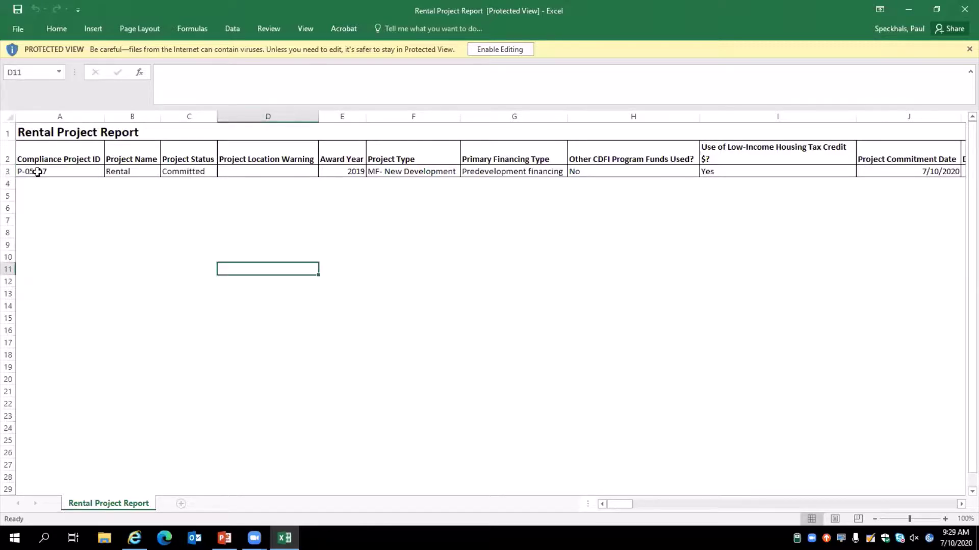
{"action": "left_click_drag", "start_coordinate": [38, 173], "coordinate": [809, 253]}
{"action": "left_click", "coordinate": [484, 204]}
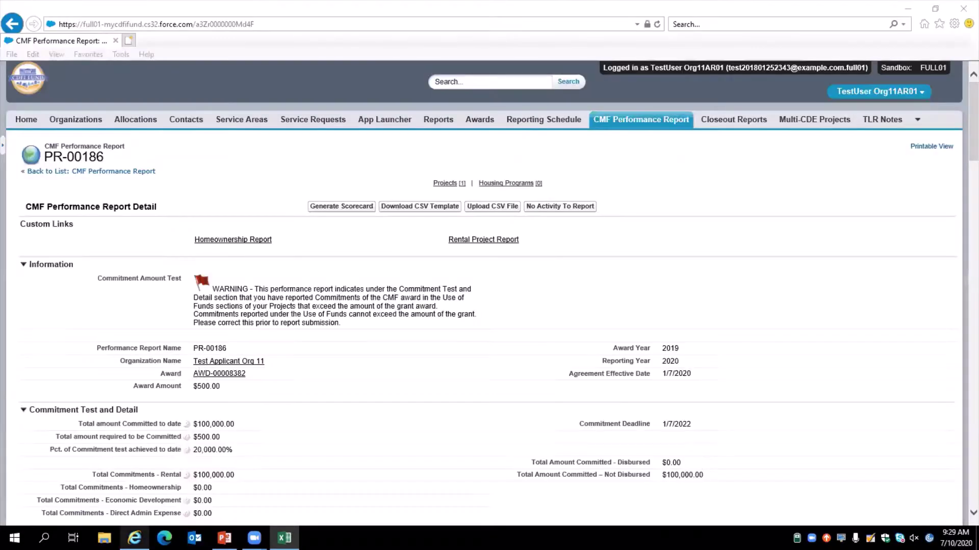
- Switch back to Internet Explorer and generate the scorecard for CMF performance report PR-00186
{"action": "left_click", "coordinate": [134, 538]}
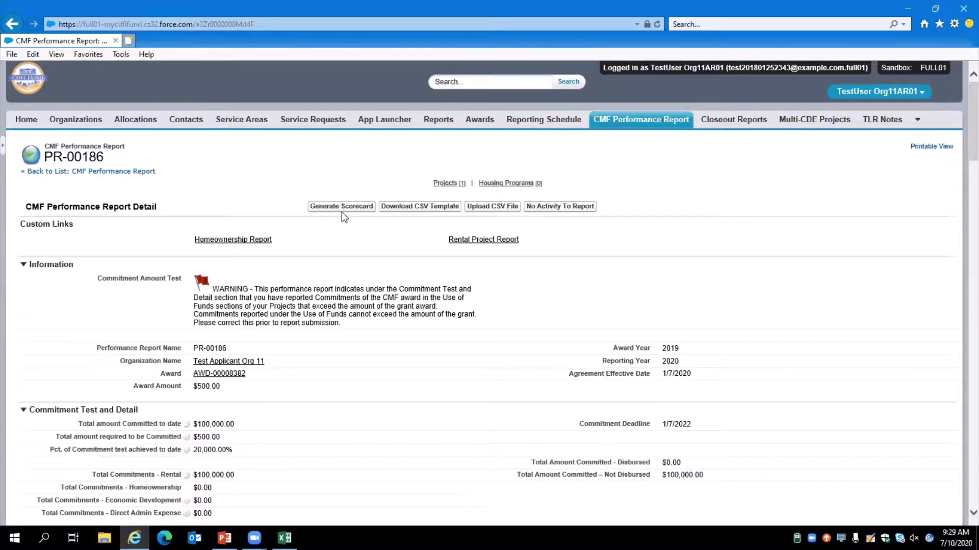
{"action": "scroll", "coordinate": [342, 212], "scroll_direction": "down", "scroll_amount": 3}
{"action": "scroll", "coordinate": [382, 253], "scroll_direction": "up", "scroll_amount": 3}
{"action": "left_click", "coordinate": [340, 209]}
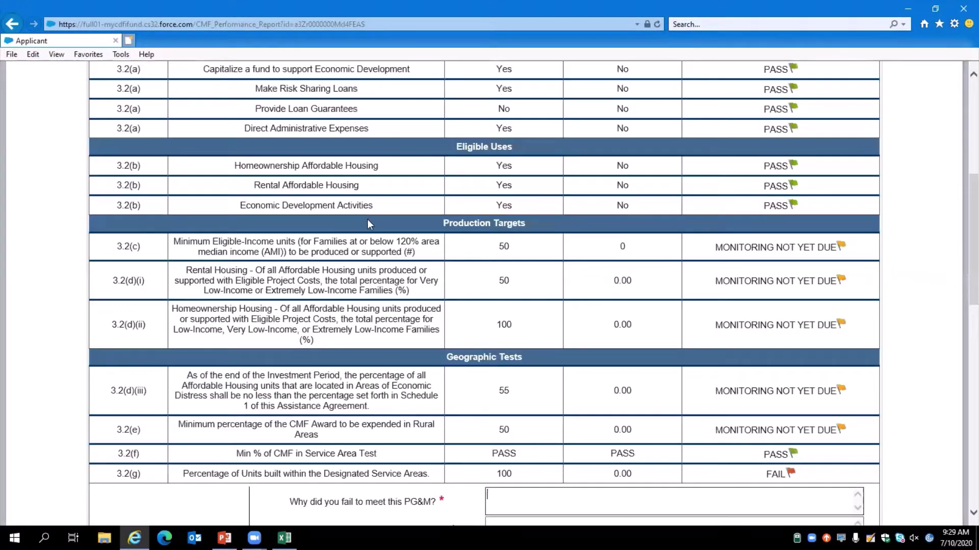
- Examine the Performance Scorecard's goals, benchmarks and indicators, the non-compliance explanation for goal 3.2(g), and the save and submit options
{"action": "scroll", "coordinate": [367, 219], "scroll_direction": "up", "scroll_amount": 3}
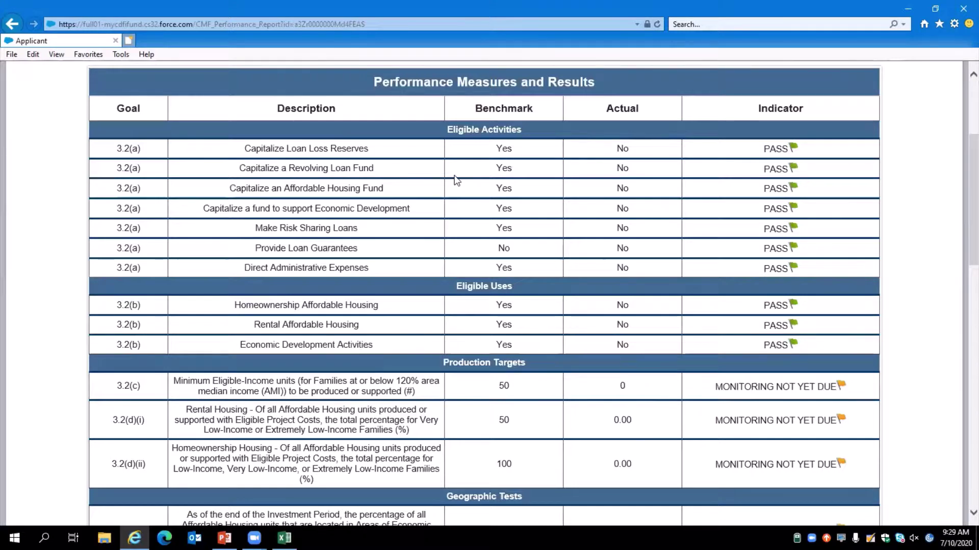
{"action": "scroll", "coordinate": [454, 179], "scroll_direction": "up", "scroll_amount": 3}
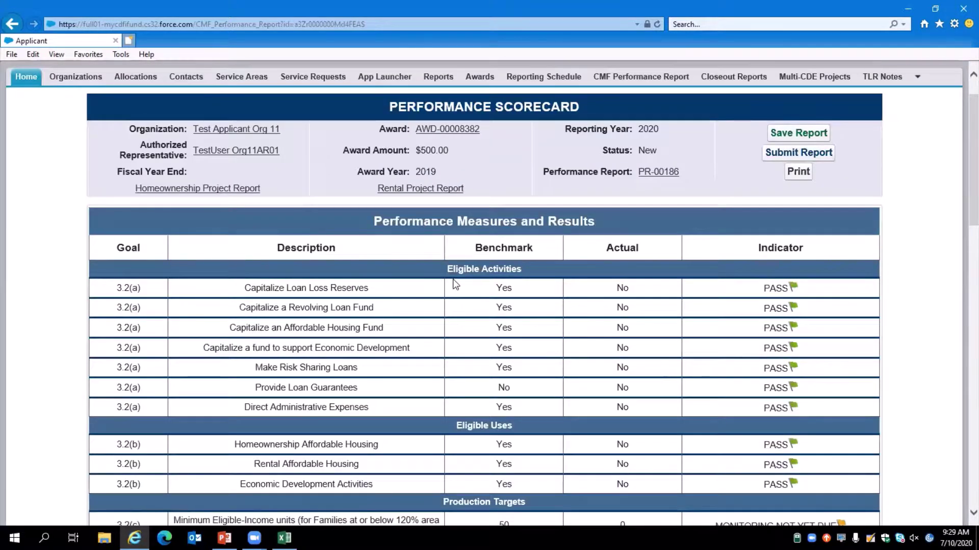
{"action": "scroll", "coordinate": [455, 284], "scroll_direction": "down", "scroll_amount": 3}
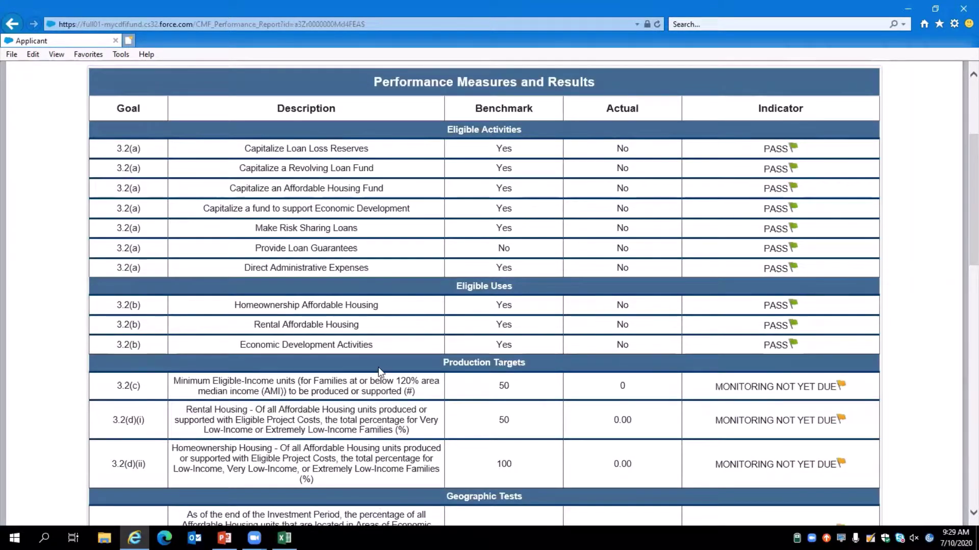
{"action": "scroll", "coordinate": [537, 349], "scroll_direction": "down", "scroll_amount": 5}
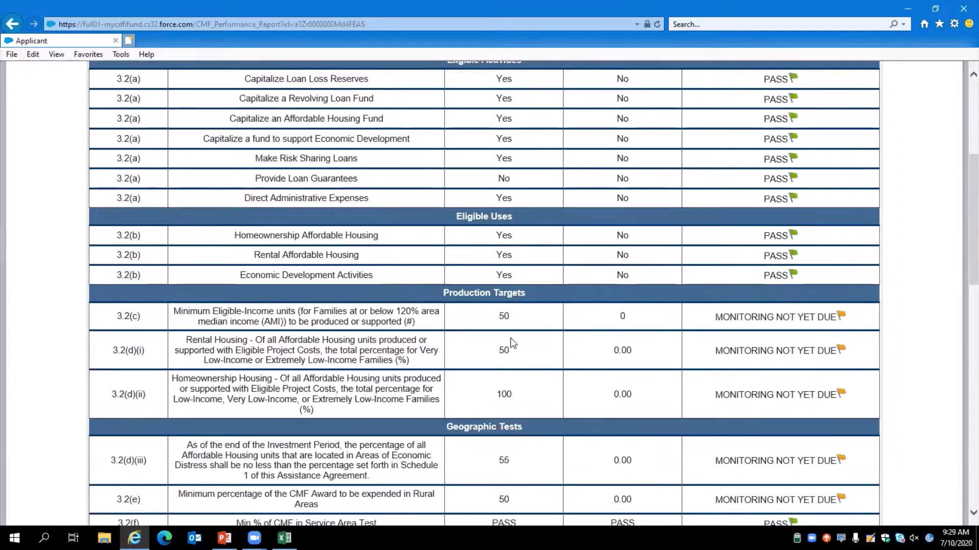
{"action": "scroll", "coordinate": [393, 281], "scroll_direction": "down", "scroll_amount": 2}
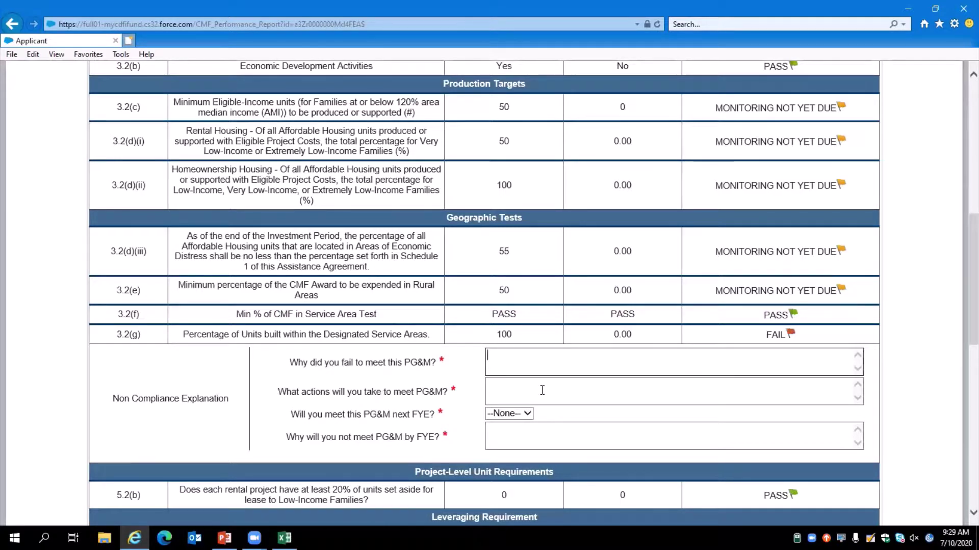
{"action": "scroll", "coordinate": [537, 387], "scroll_direction": "down", "scroll_amount": 3}
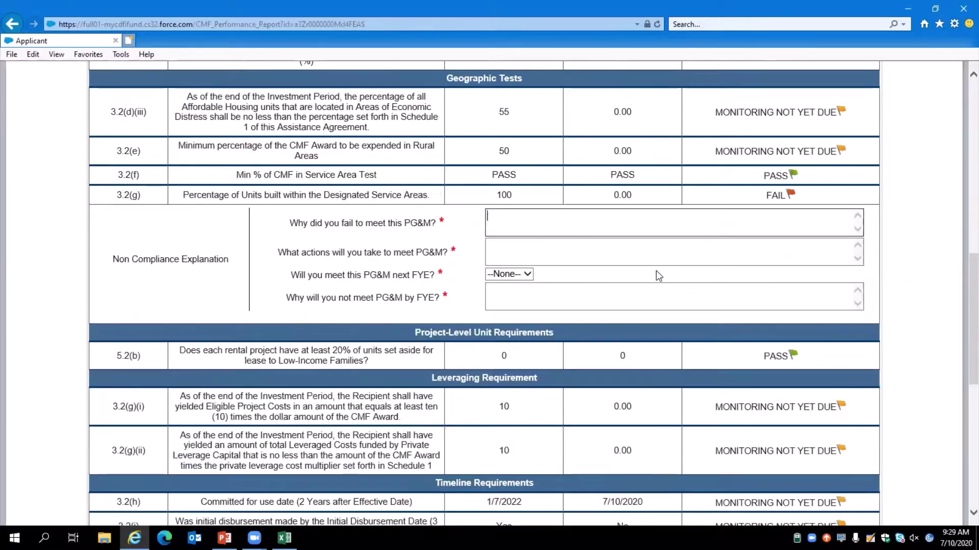
{"action": "left_click_drag", "start_coordinate": [798, 196], "coordinate": [174, 199]}
{"action": "scroll", "coordinate": [565, 364], "scroll_direction": "down", "scroll_amount": 3}
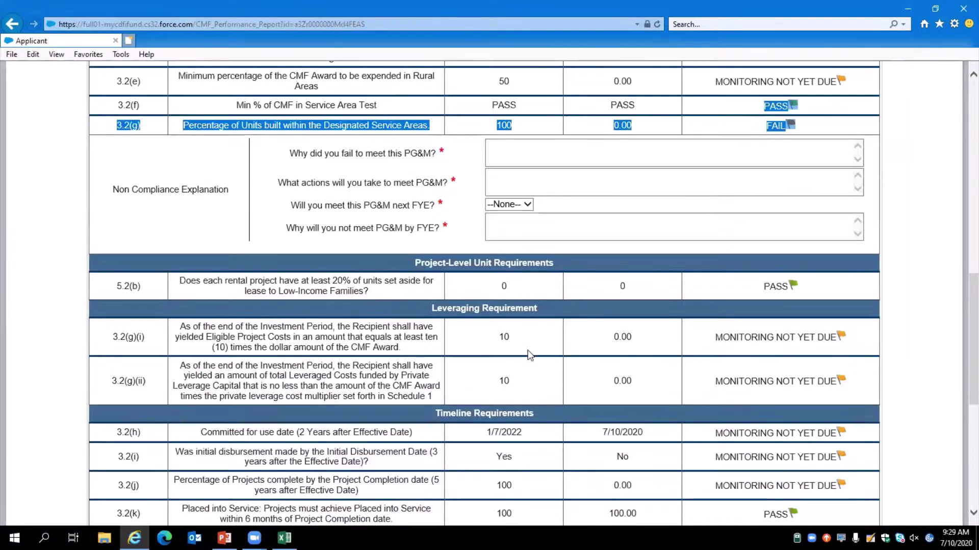
{"action": "scroll", "coordinate": [565, 364], "scroll_direction": "up", "scroll_amount": 18}
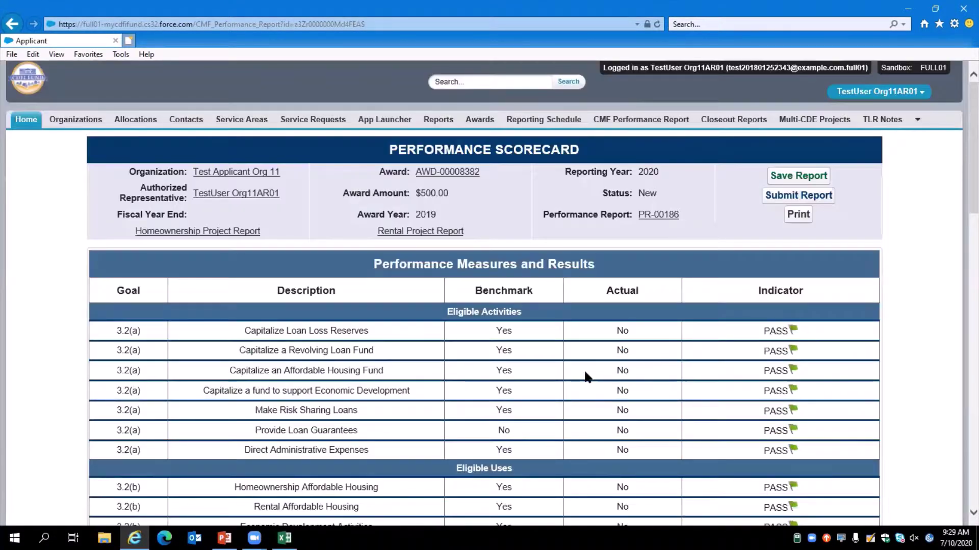
{"action": "scroll", "coordinate": [615, 437], "scroll_direction": "down", "scroll_amount": 1}
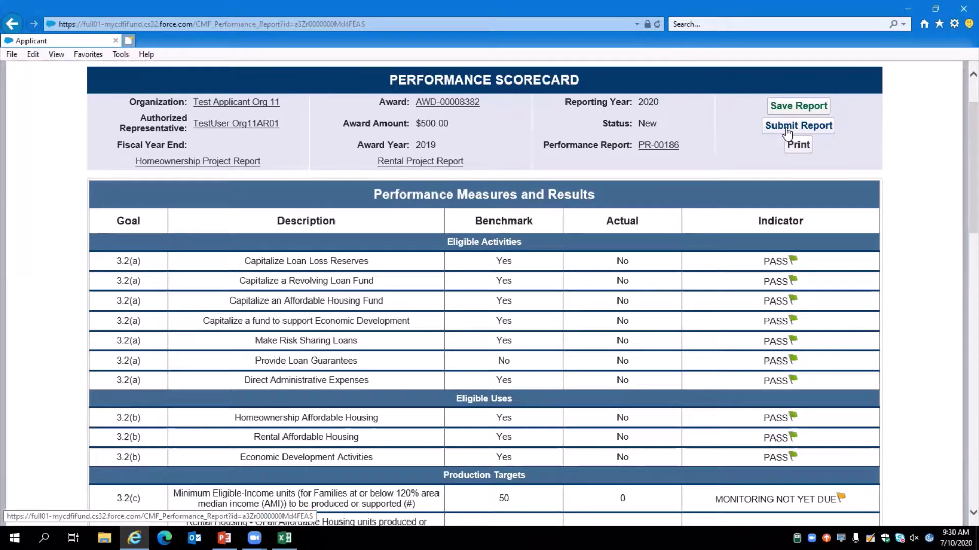
{"action": "scroll", "coordinate": [788, 133], "scroll_direction": "up", "scroll_amount": 1}
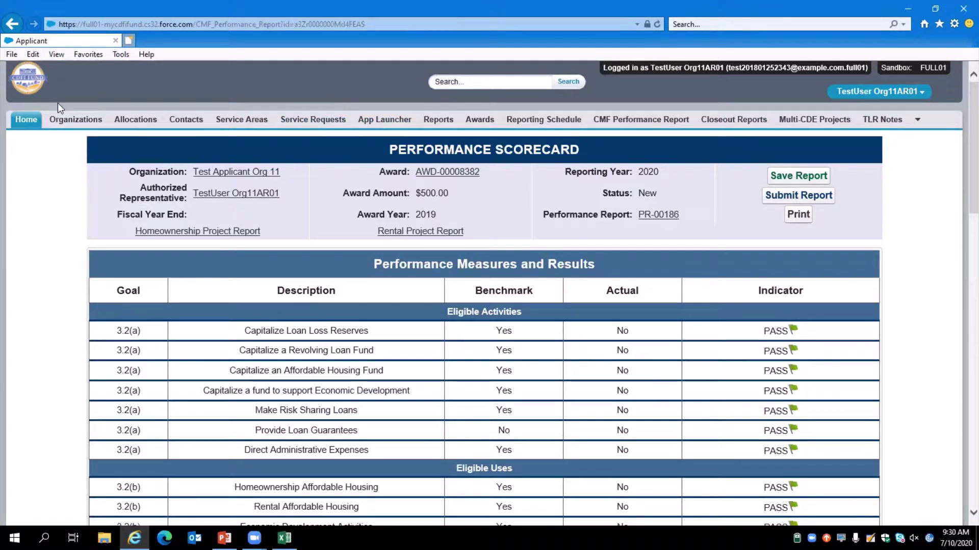
- Start a new service request and set its program to Capital Magnet Fund
{"action": "left_click", "coordinate": [328, 121]}
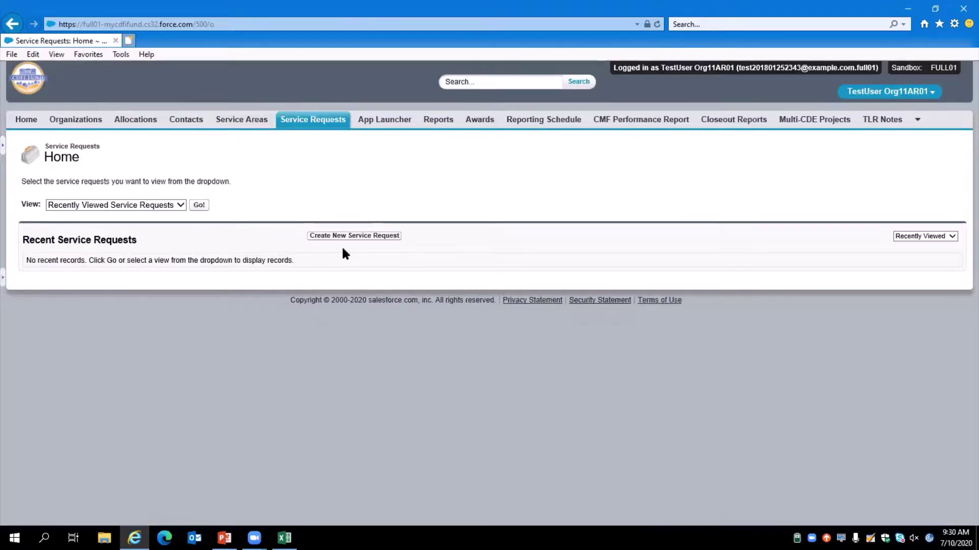
{"action": "left_click", "coordinate": [336, 237]}
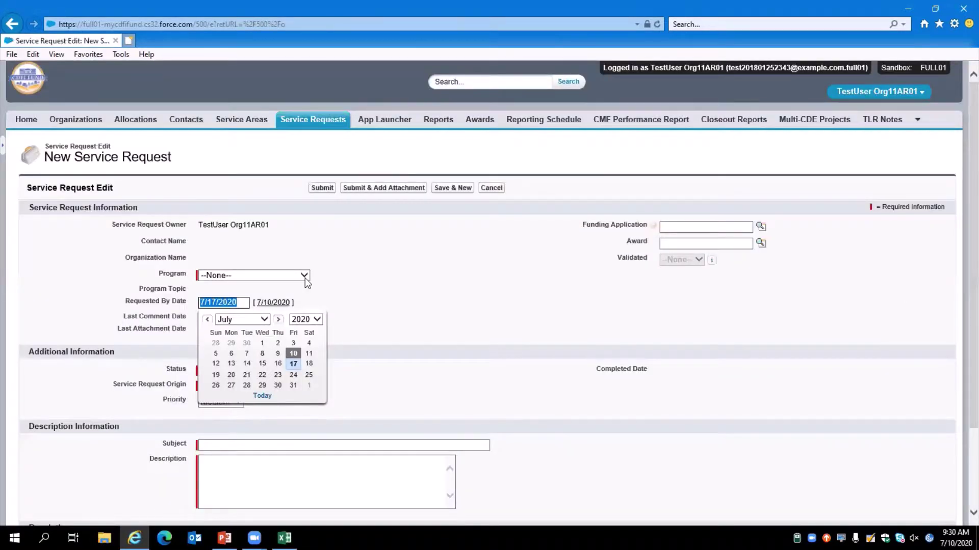
{"action": "left_click", "coordinate": [284, 273]}
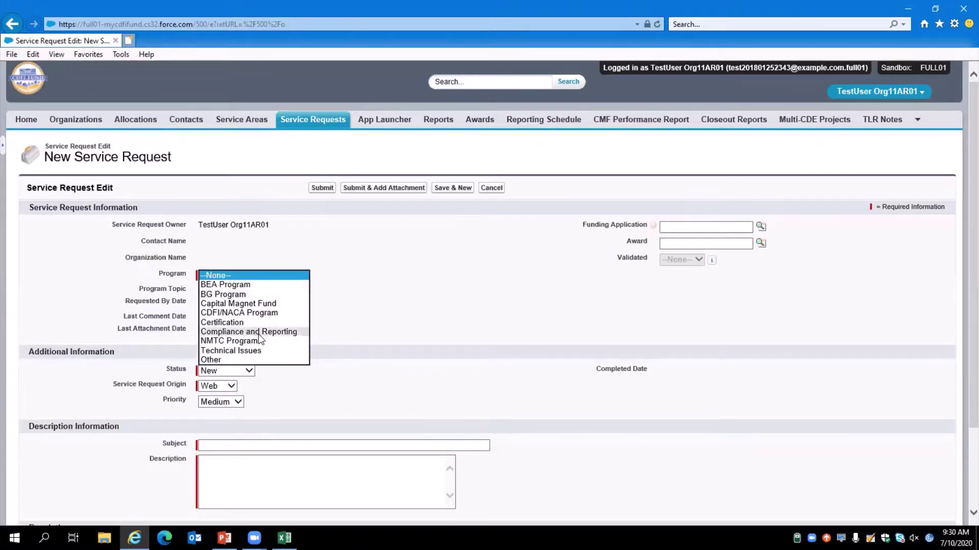
{"action": "left_click", "coordinate": [256, 303]}
{"action": "left_click", "coordinate": [344, 338]}
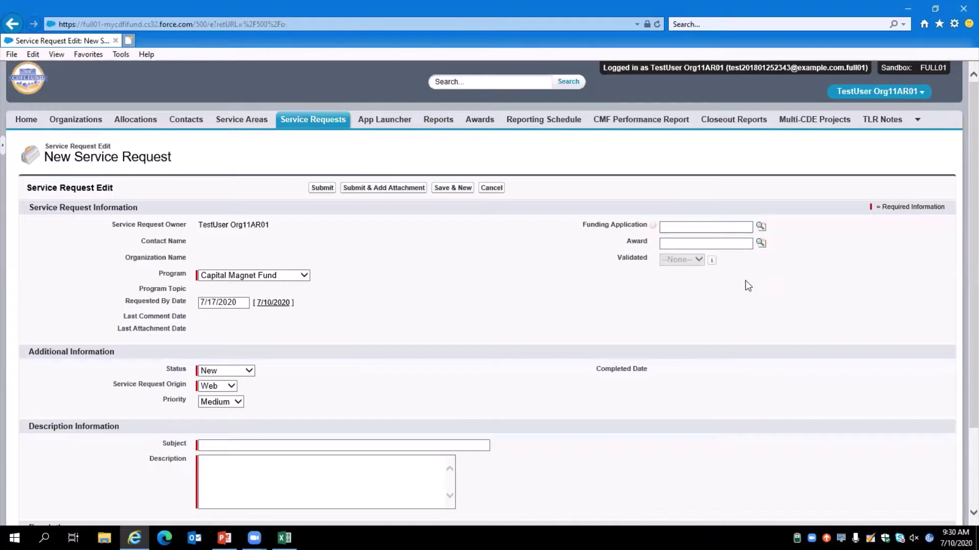
- Go through the service request's Award, Subject, Priority and Description fields, keeping the priority at Medium
{"action": "scroll", "coordinate": [745, 280], "scroll_direction": "down", "scroll_amount": 2}
{"action": "left_click", "coordinate": [751, 173]}
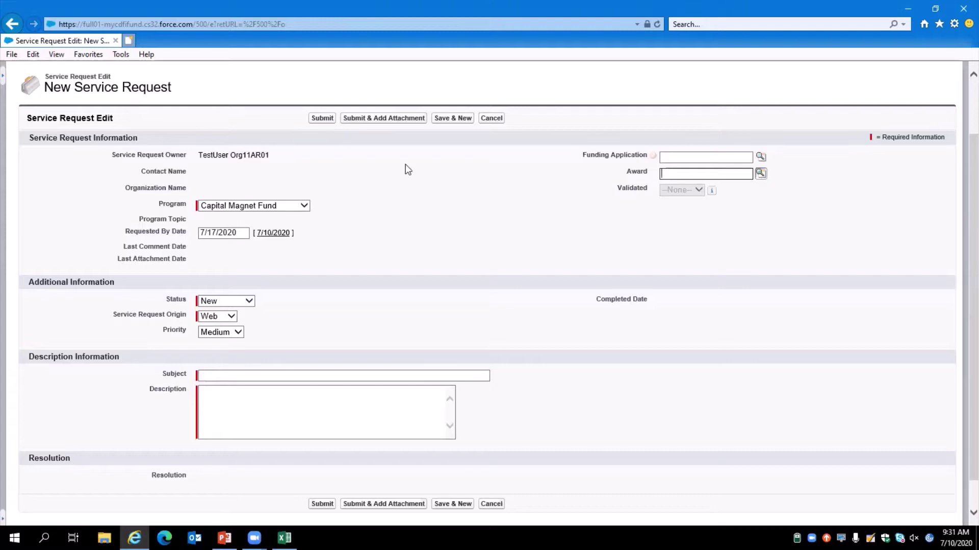
{"action": "left_click", "coordinate": [325, 376]}
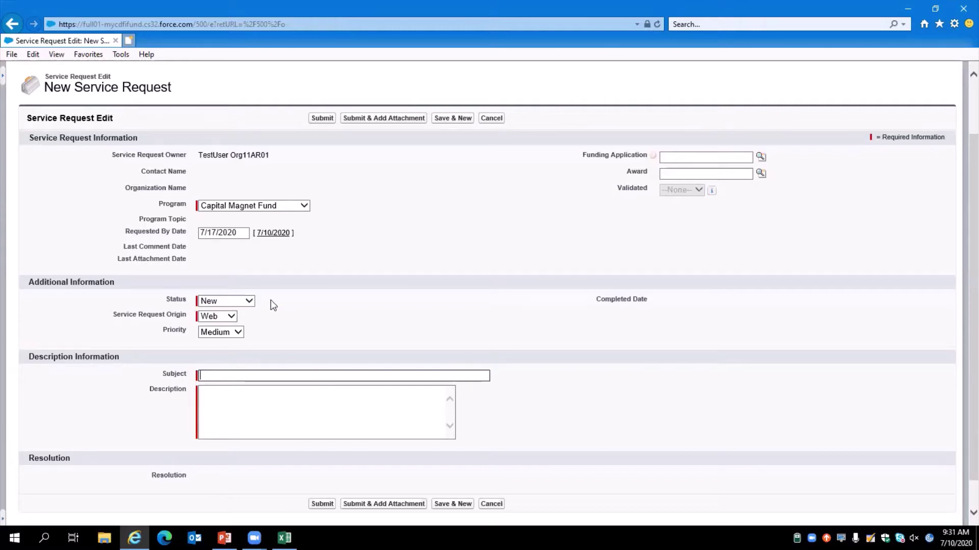
{"action": "left_click", "coordinate": [211, 335]}
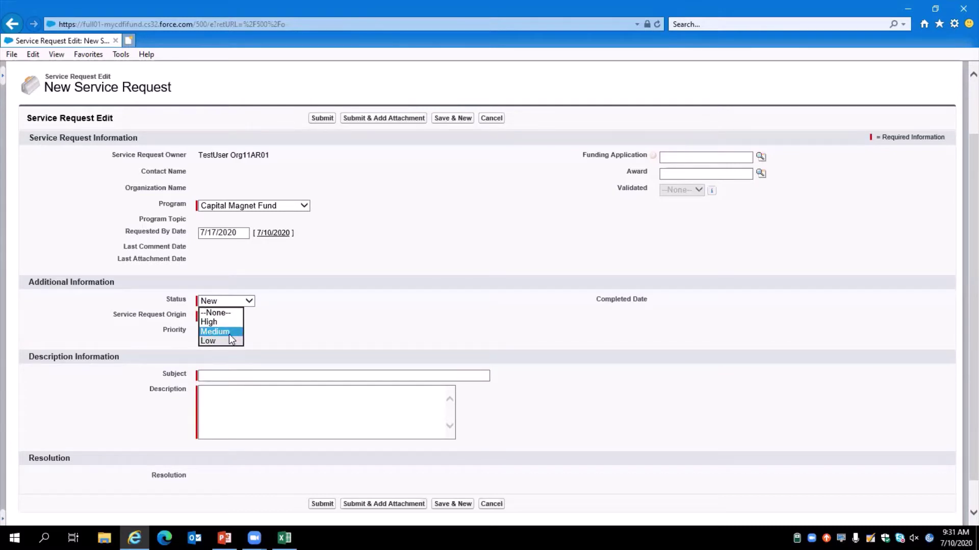
{"action": "left_click", "coordinate": [225, 331]}
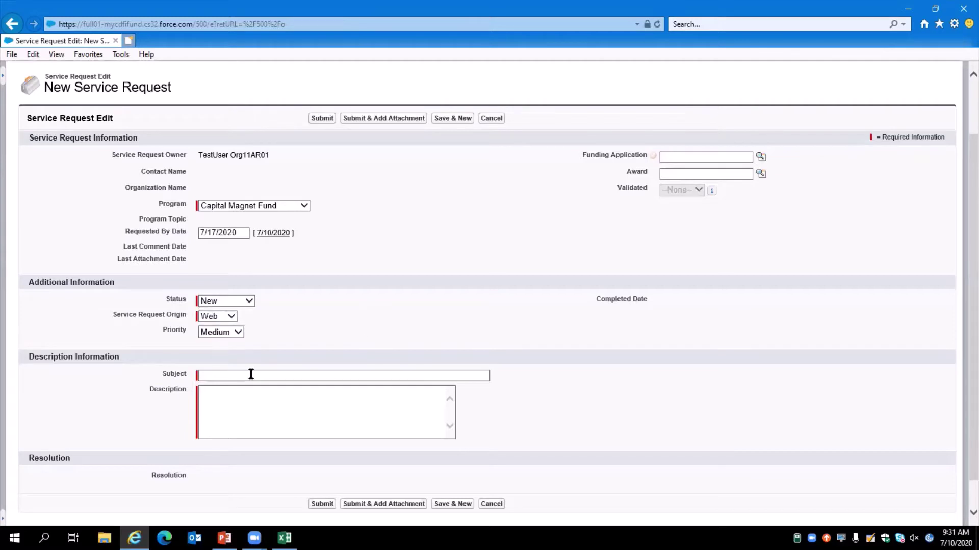
{"action": "scroll", "coordinate": [220, 375], "scroll_direction": "down", "scroll_amount": 2}
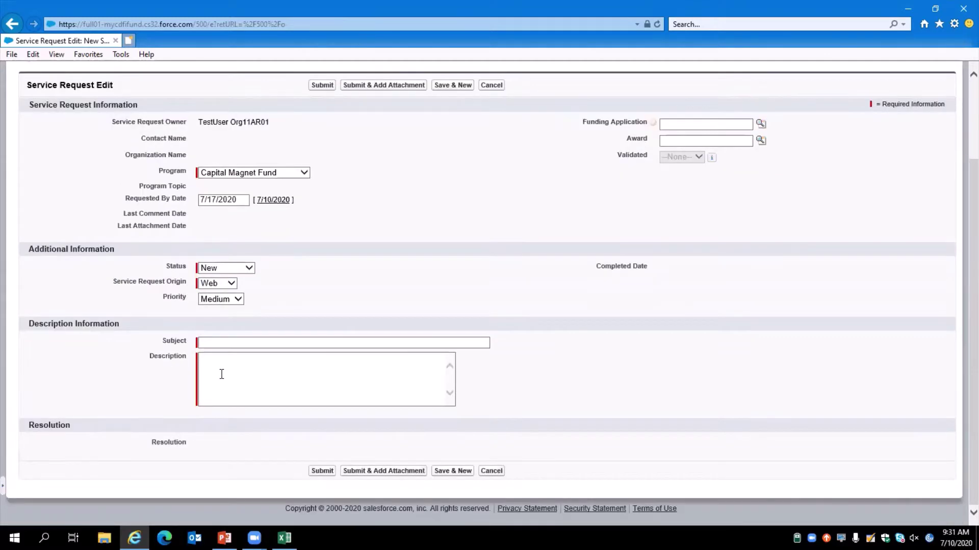
{"action": "left_click", "coordinate": [273, 381]}
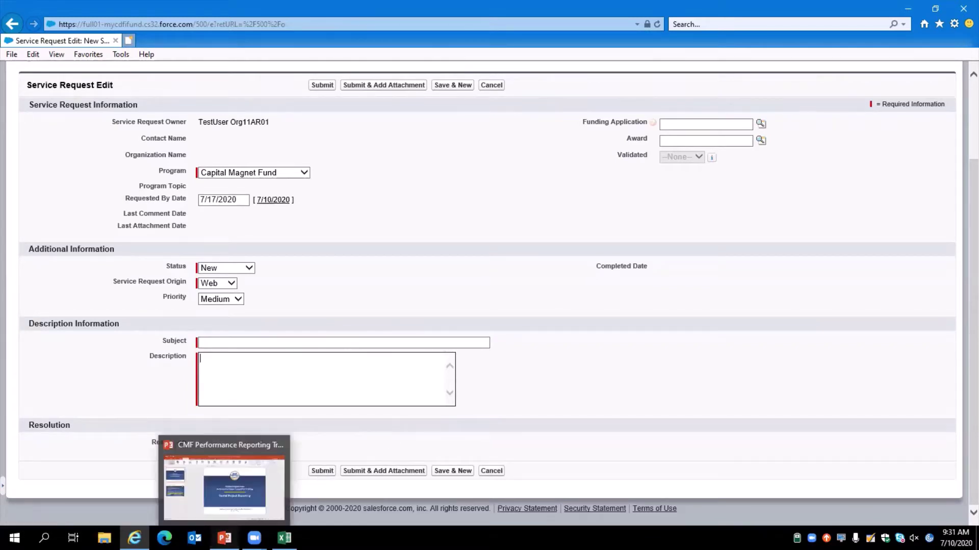
- Switch to the CMF training presentation in PowerPoint, start the slide show and show the Contact Info & Support slide
{"action": "left_click", "coordinate": [227, 530]}
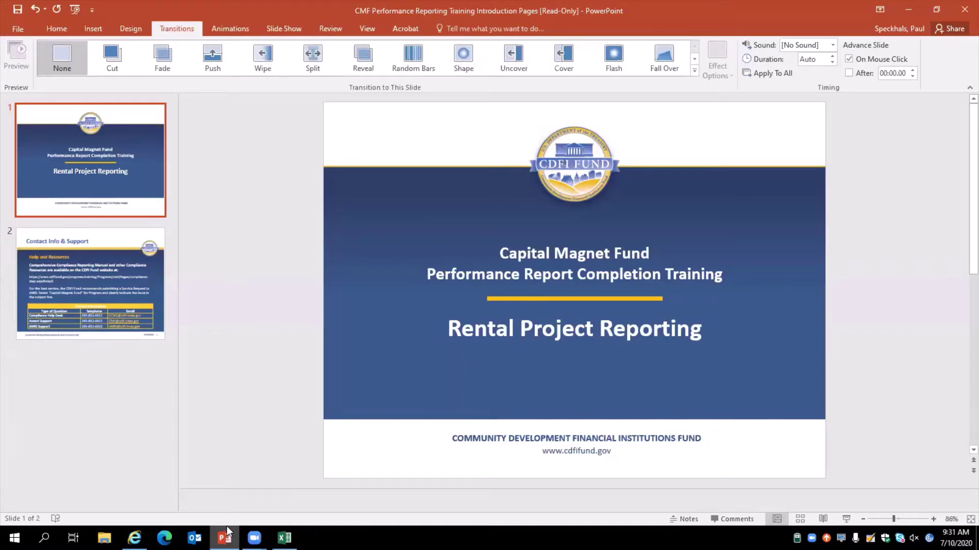
{"action": "key", "text": "F5"}
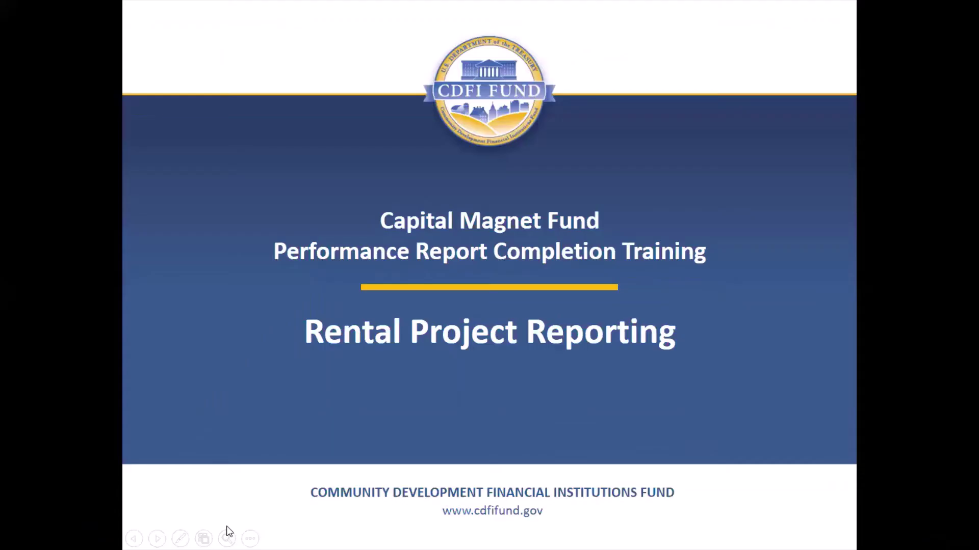
{"action": "key", "text": "Right"}
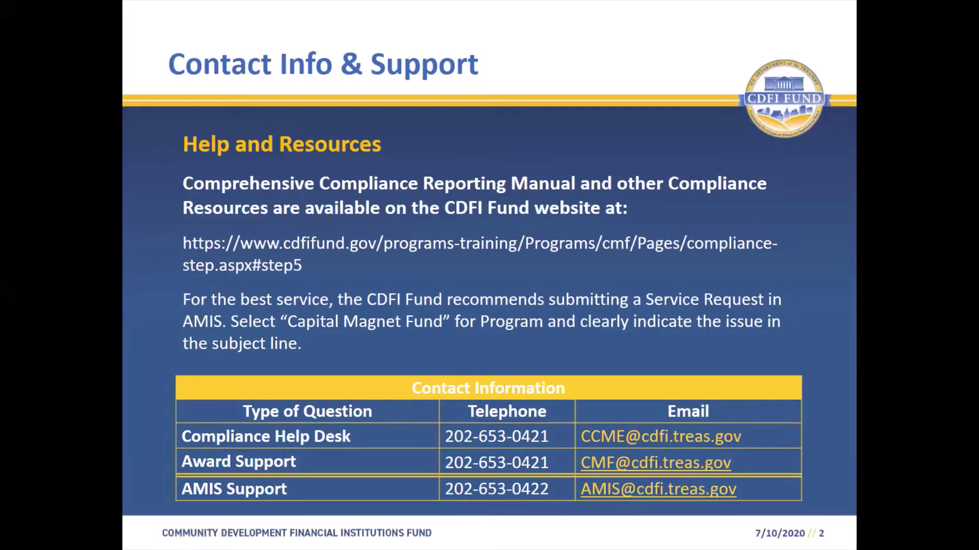